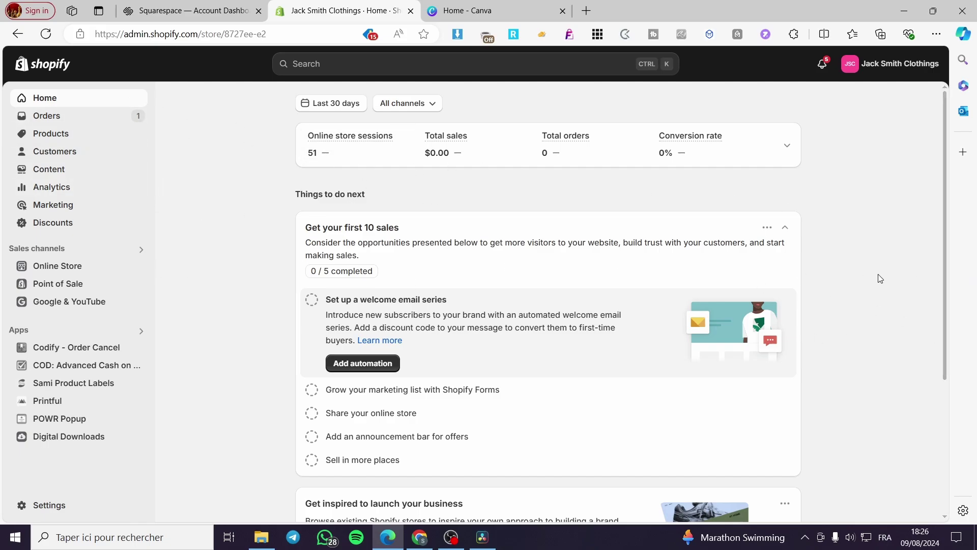
Review the store's checkout, shipping and delivery, and payments settings, then close Settings
scroll(468, 279, "down", 4)
scroll(399, 312, "up", 3)
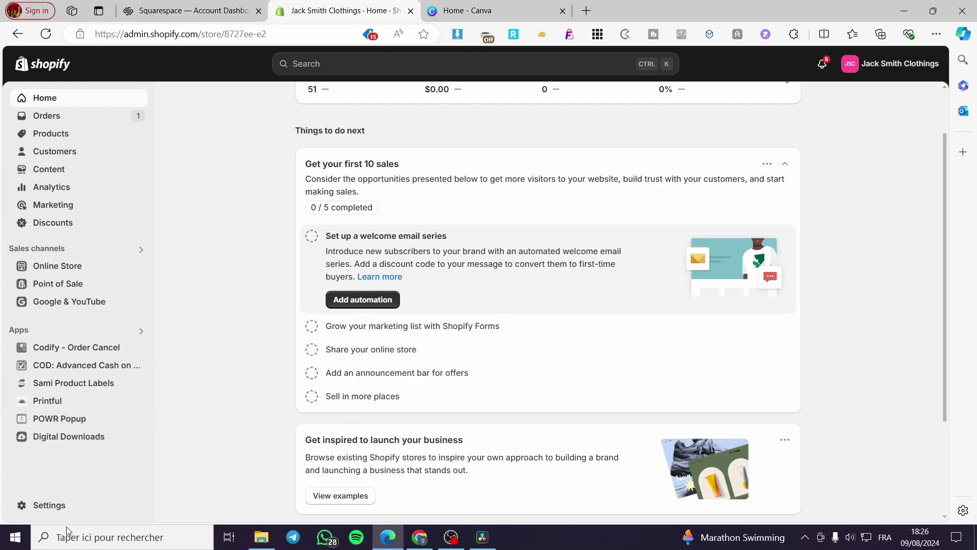
left_click(55, 506)
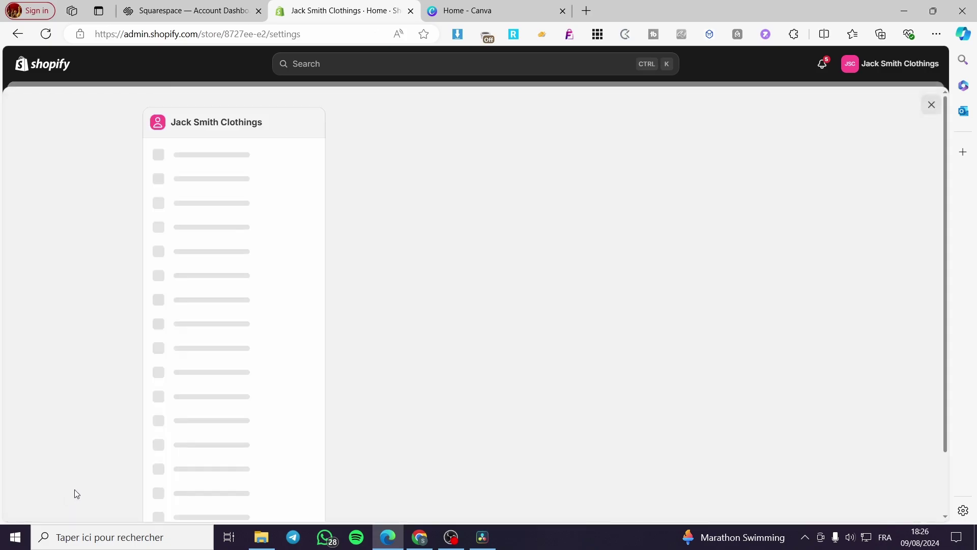
left_click(235, 271)
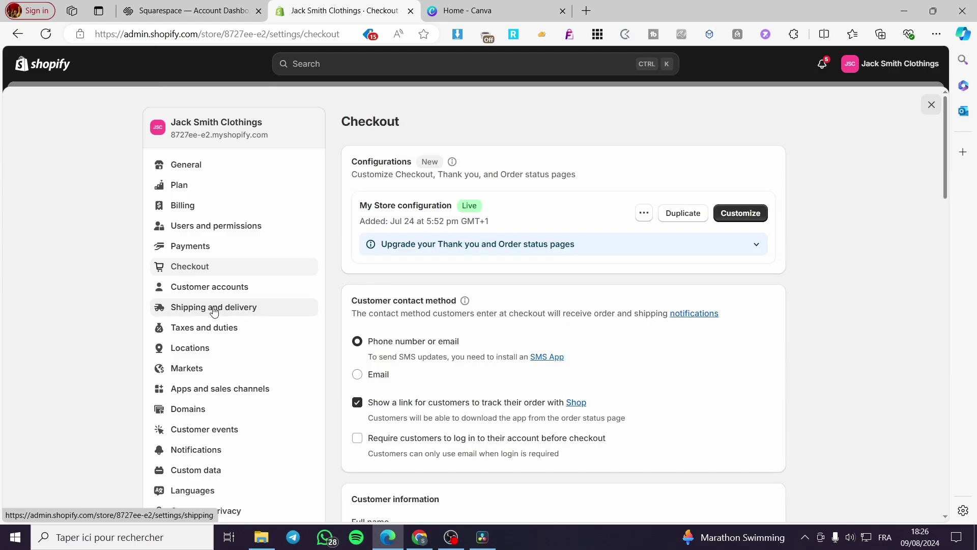
left_click(214, 309)
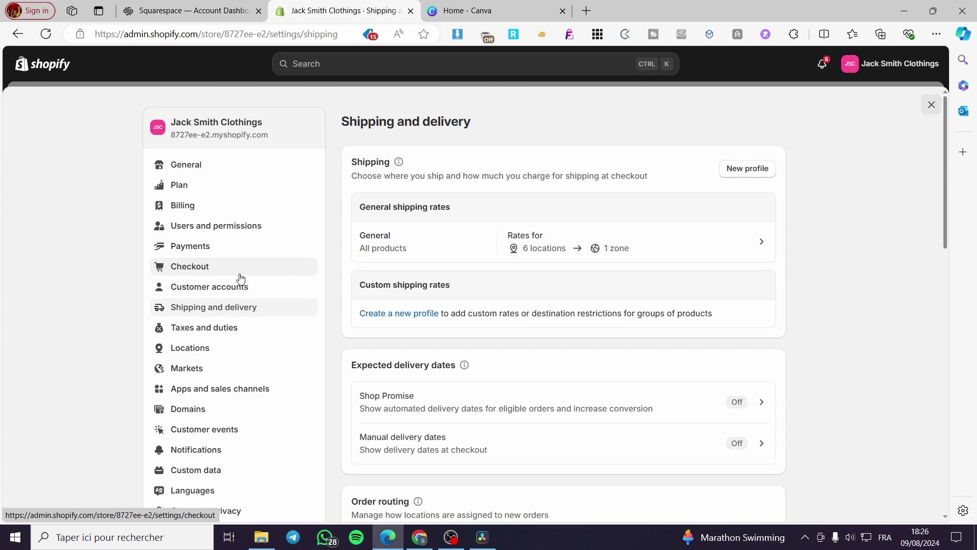
left_click(208, 253)
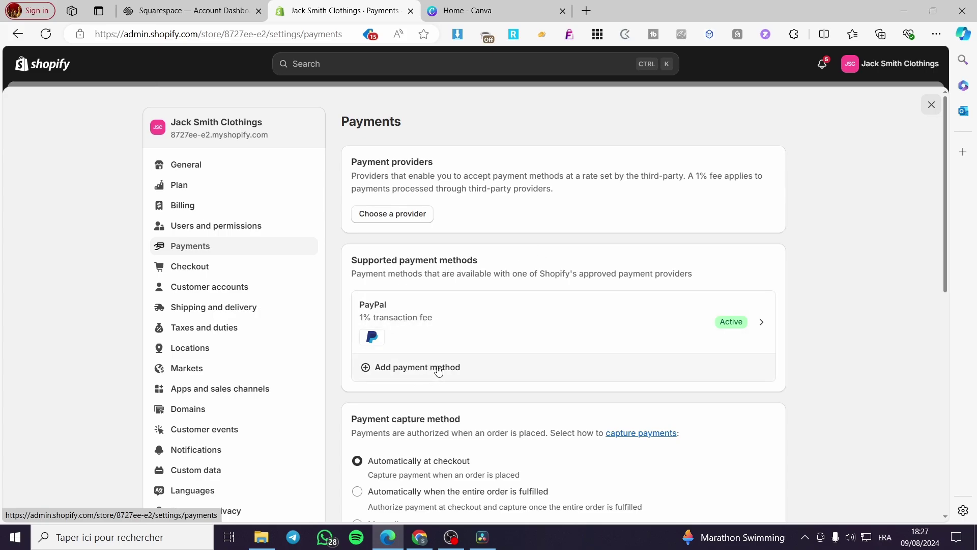
key("Escape")
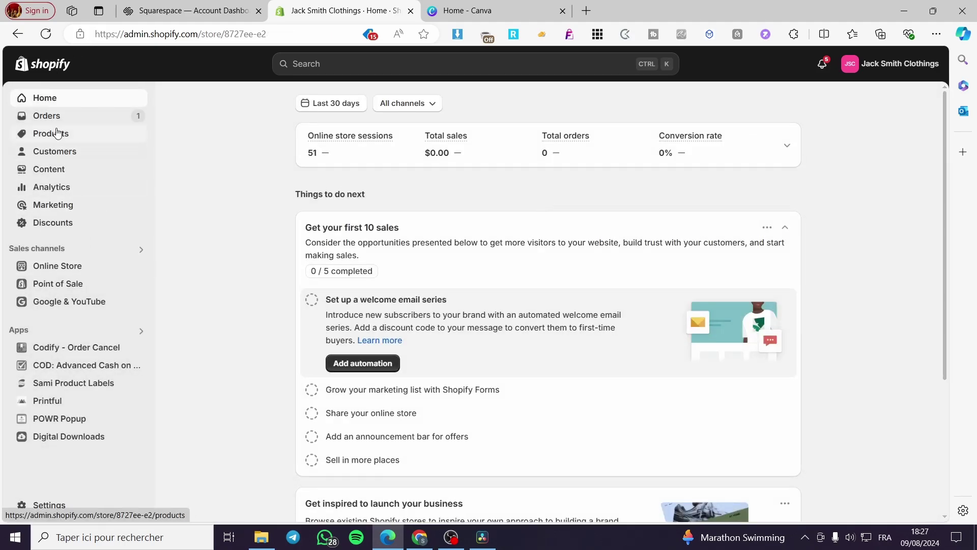
Start a new product from the Products list and scroll down to its Inventory section
left_click(57, 133)
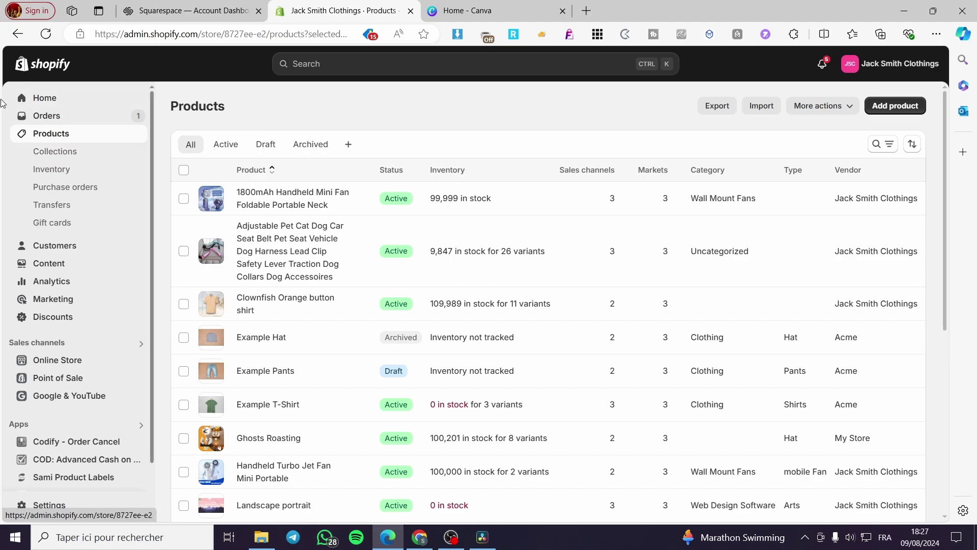
left_click(893, 108)
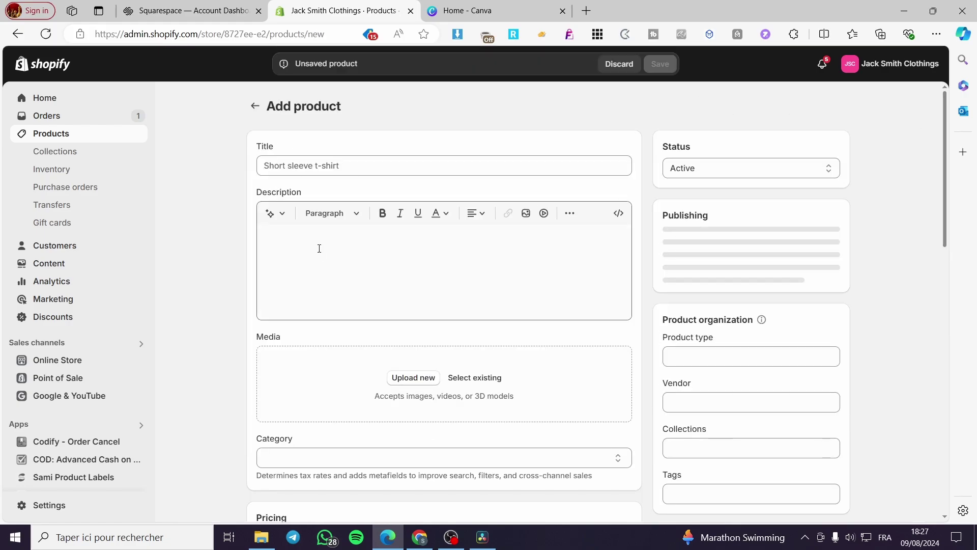
scroll(392, 356, "down", 1)
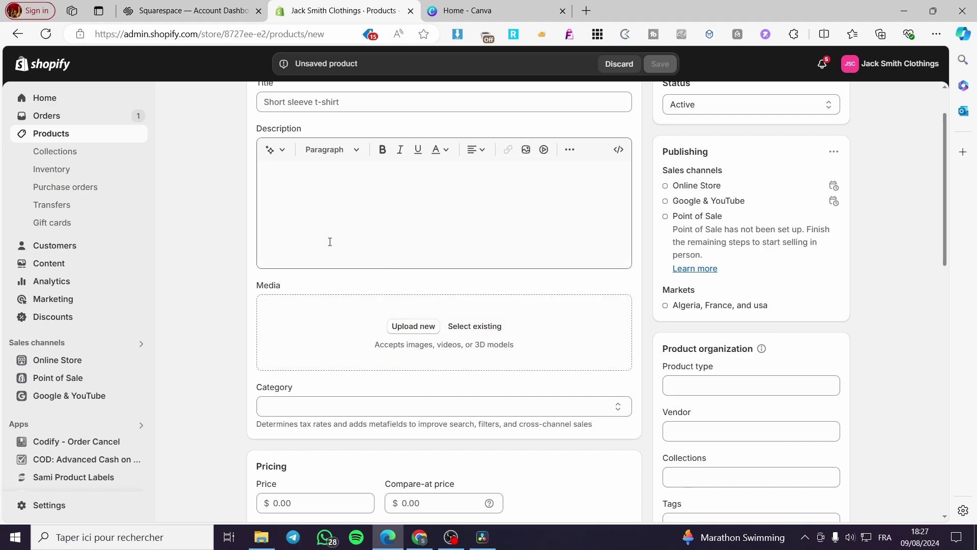
scroll(394, 340, "down", 2)
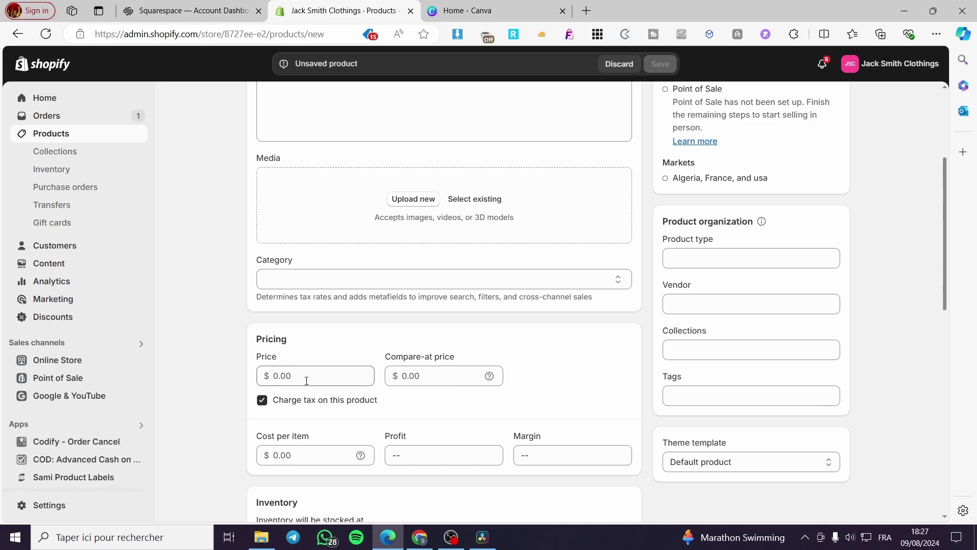
scroll(316, 378, "down", 2)
scroll(340, 410, "down", 2)
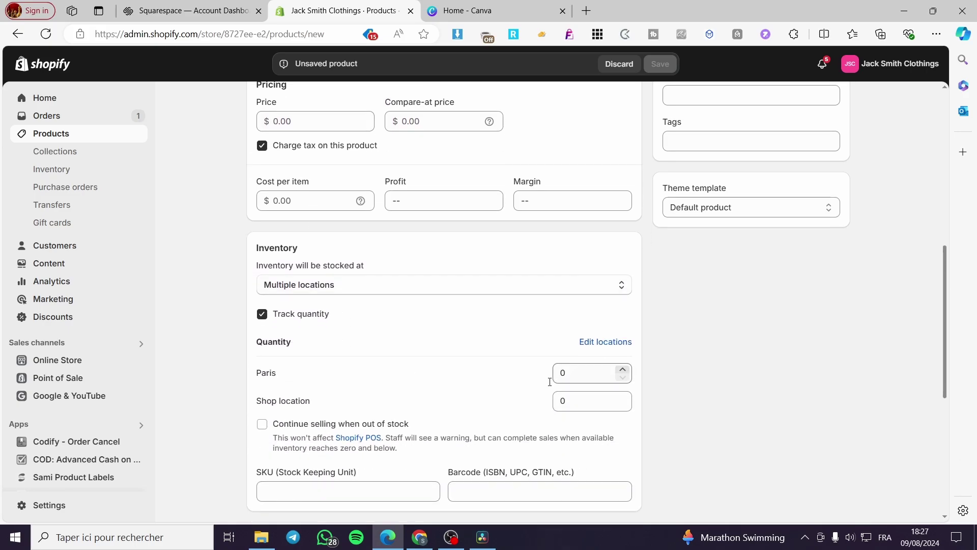
Stock 9999 units at Paris and Shop location and allow selling when out of stock
left_click(597, 374)
type("9999")
left_click(593, 403)
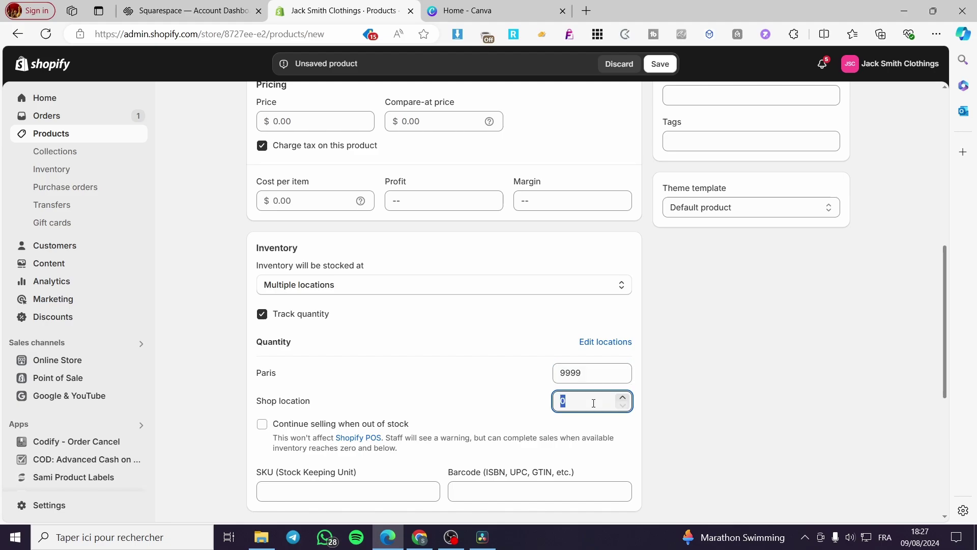
type("9999")
left_click(275, 424)
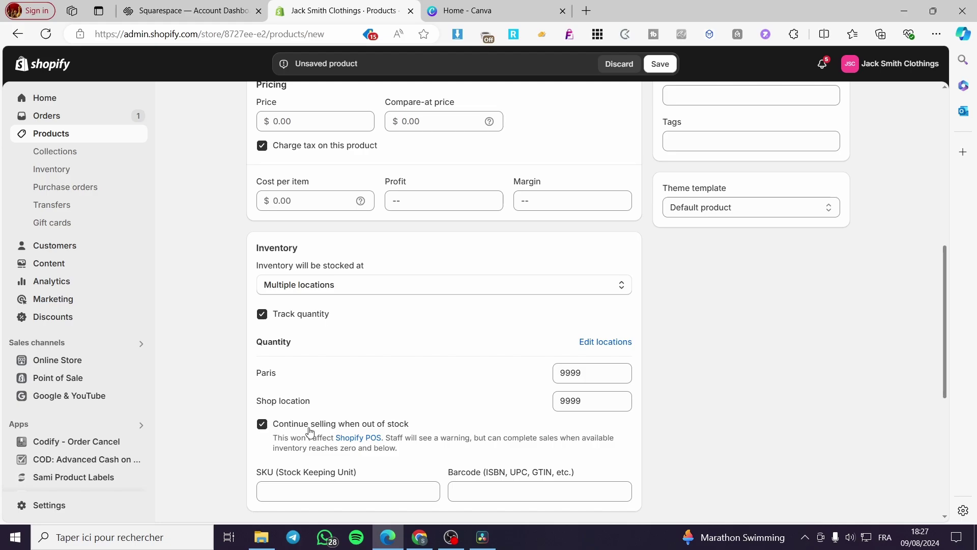
Mark the product as not a physical product
scroll(679, 389, "down", 2)
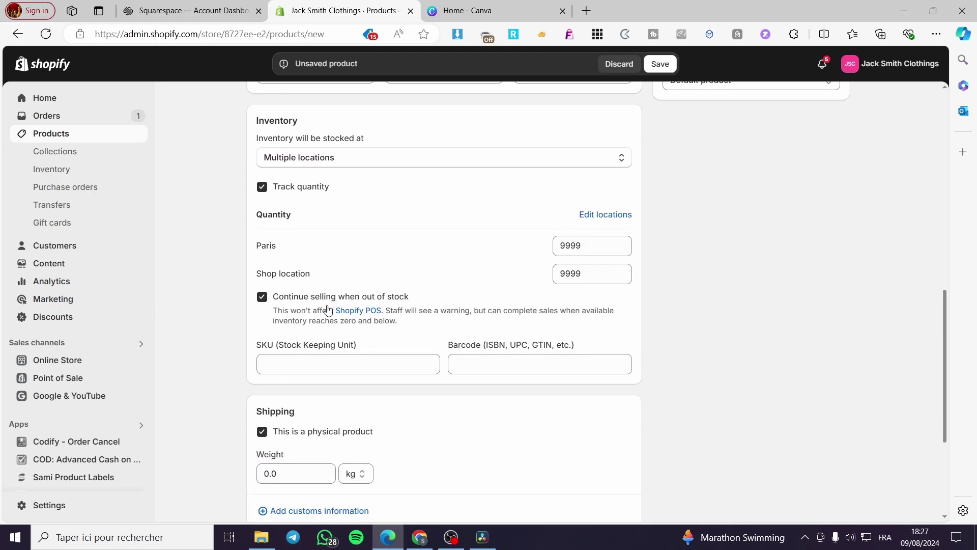
scroll(428, 353, "down", 3)
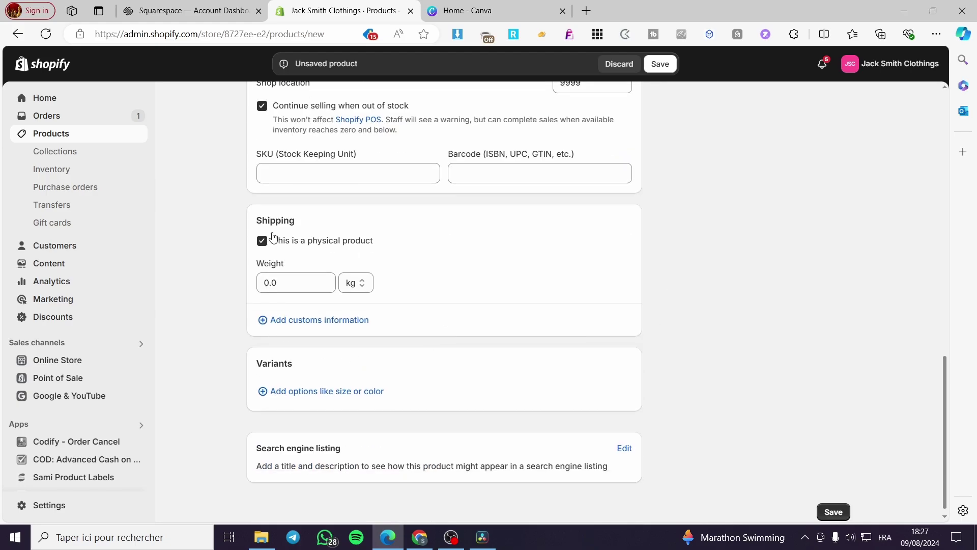
left_click(258, 244)
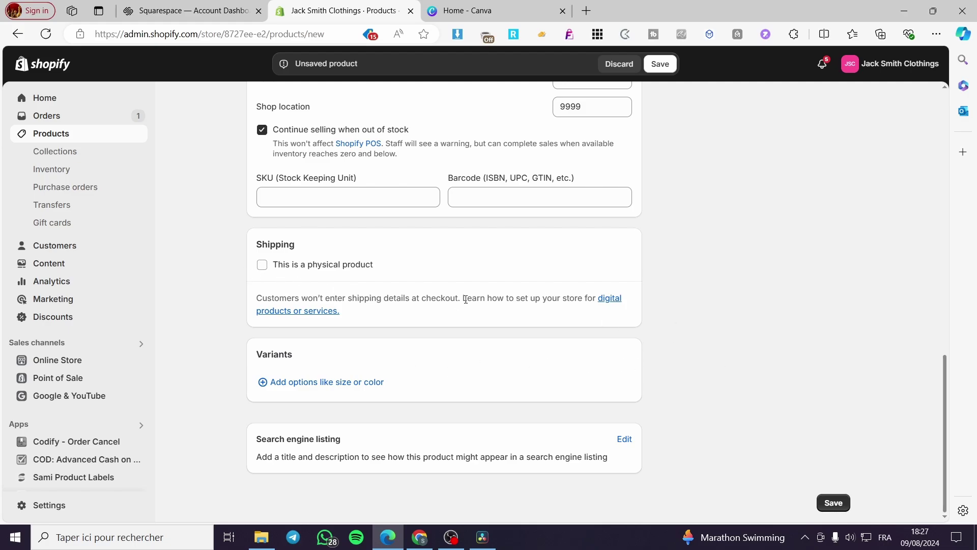
scroll(530, 297, "up", 15)
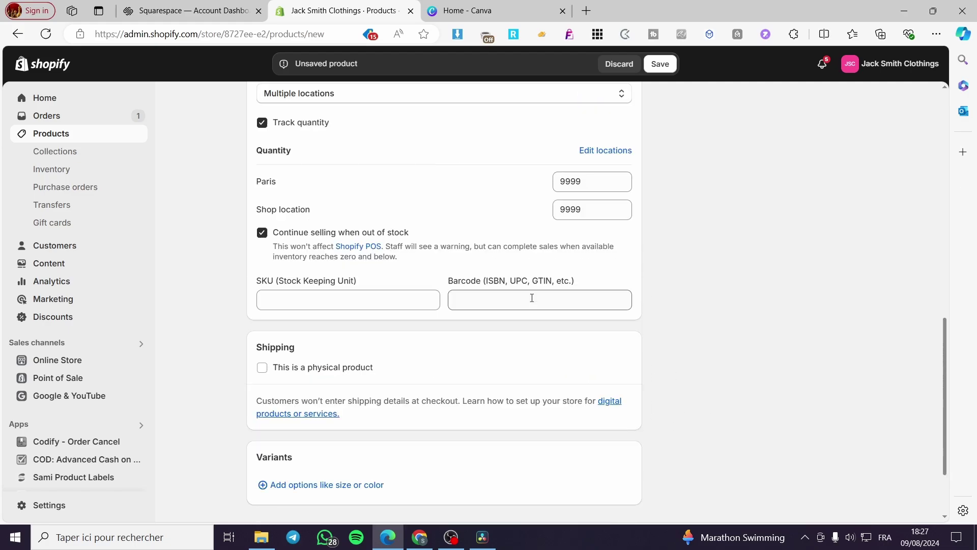
scroll(488, 366, "up", 1)
left_click(294, 166)
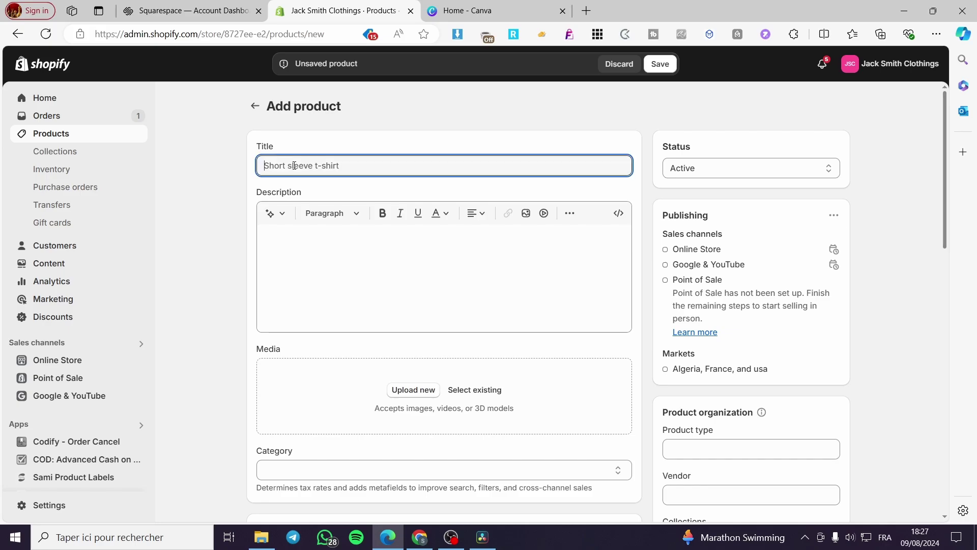
Type the product title and the description '5- Canva fully editable templates'
type("Canva TEmpl")
key("BackSpace")
key("BackSpace")
type("mp")
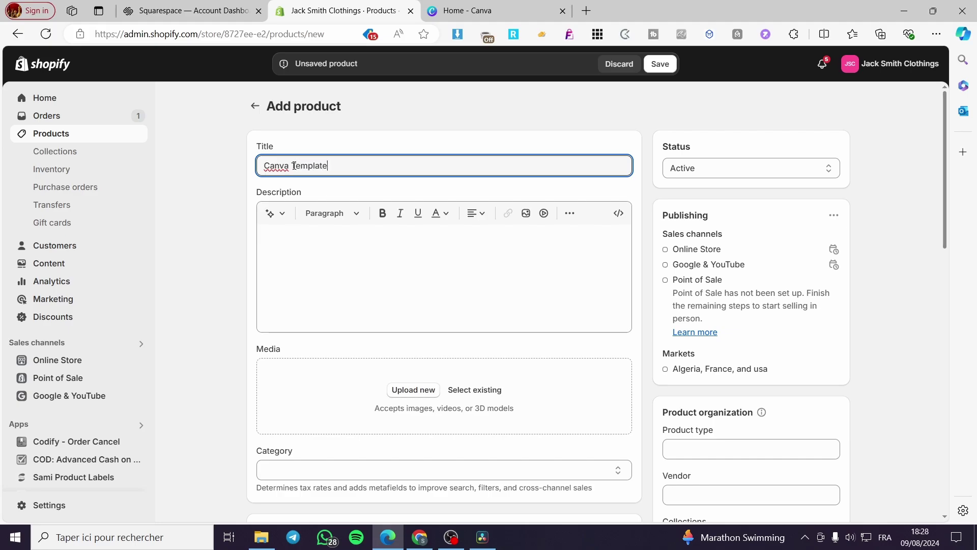
left_click(331, 251)
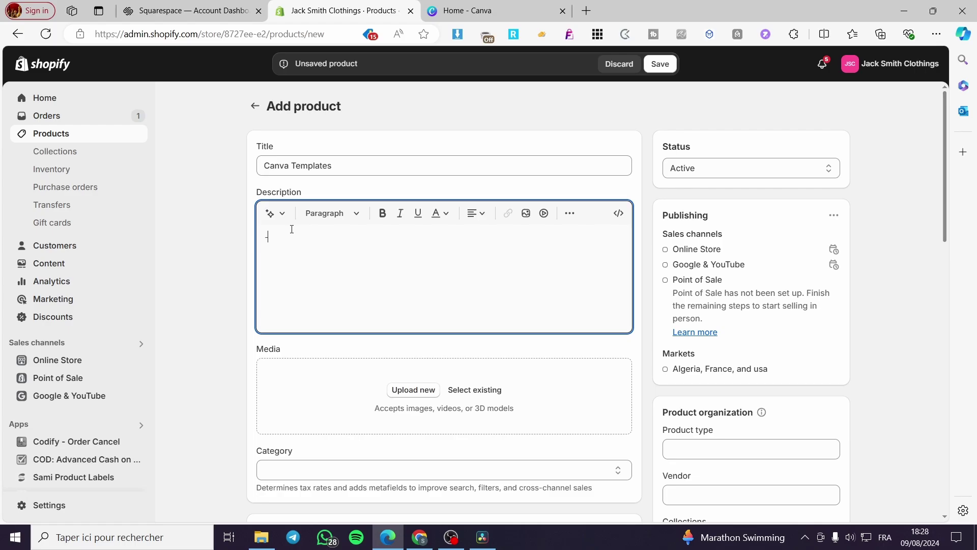
type("557")
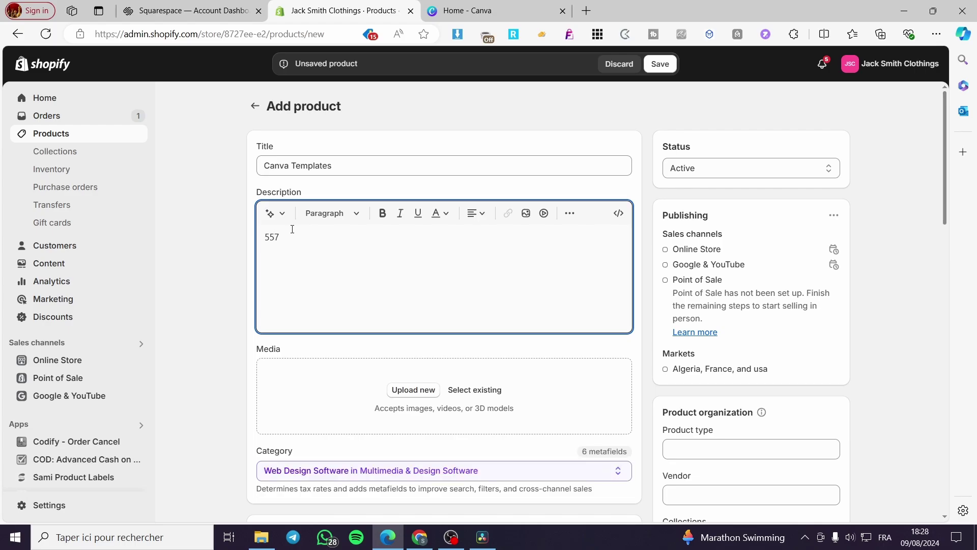
key("BackSpace")
key("BackSpace")
type("- Canva ")
type("fully co")
key("BackSpace")
key("BackSpace")
type("e")
type("ditable ")
type("tel")
type("m")
type("p")
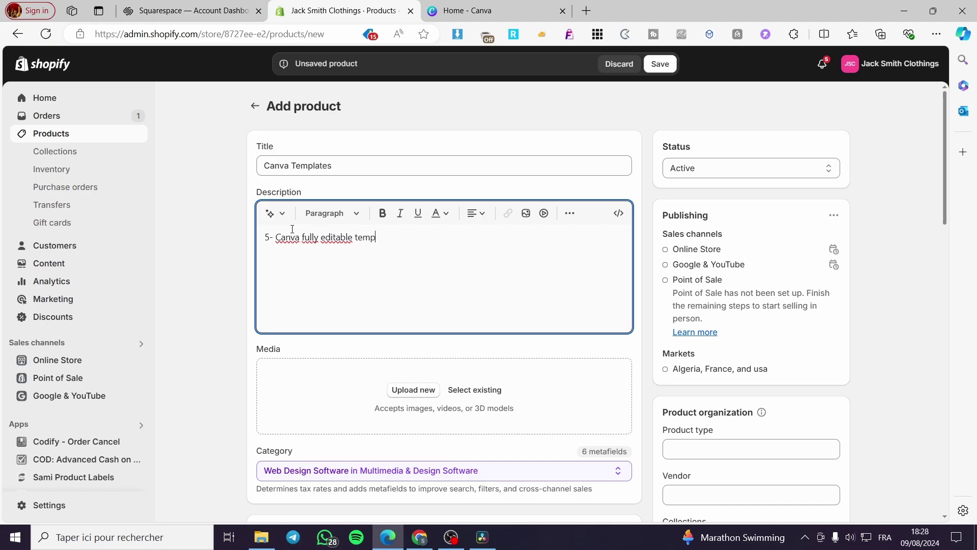
type("lates")
key("Return")
Complete the title so it reads 'Canva Templates Pack'
left_click(360, 164)
type("Px")
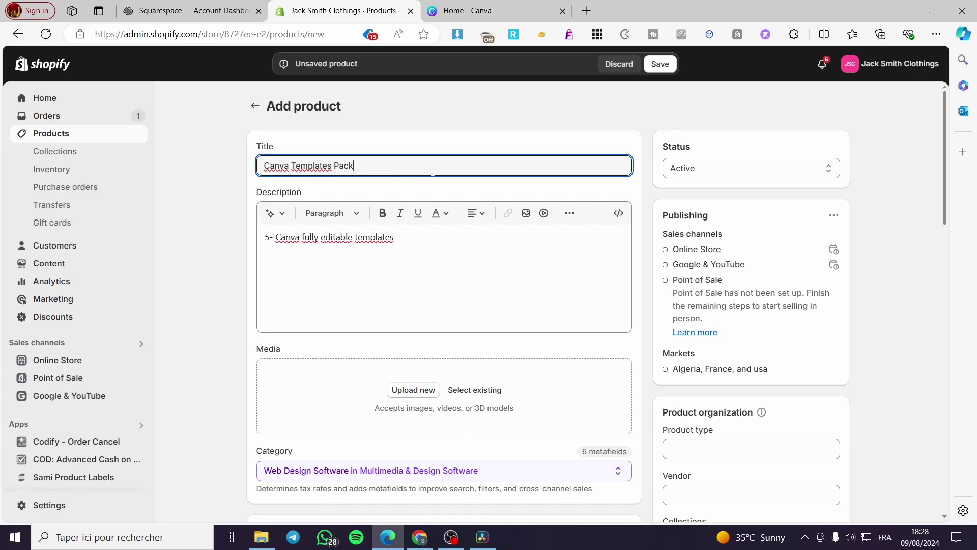
left_click(294, 269)
scroll(343, 267, "down", 1)
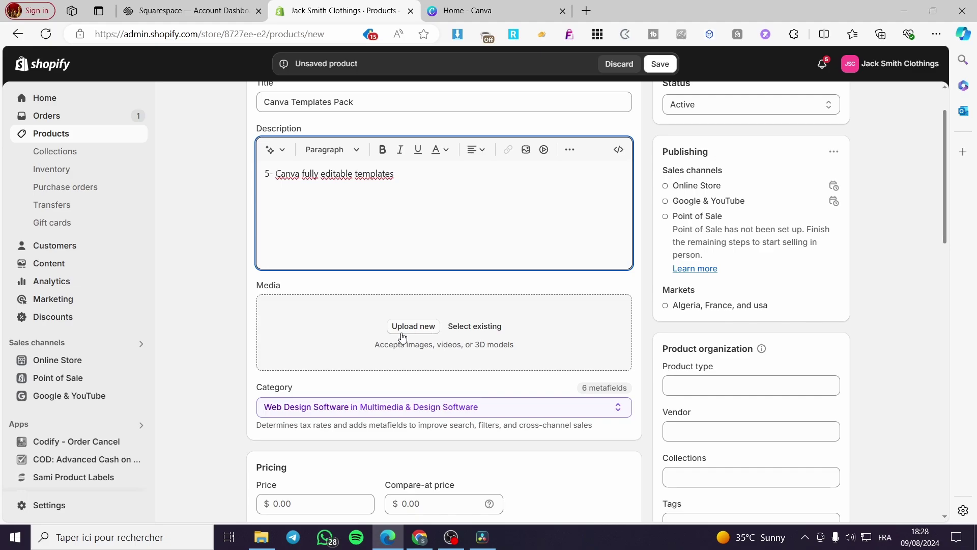
left_click(487, 331)
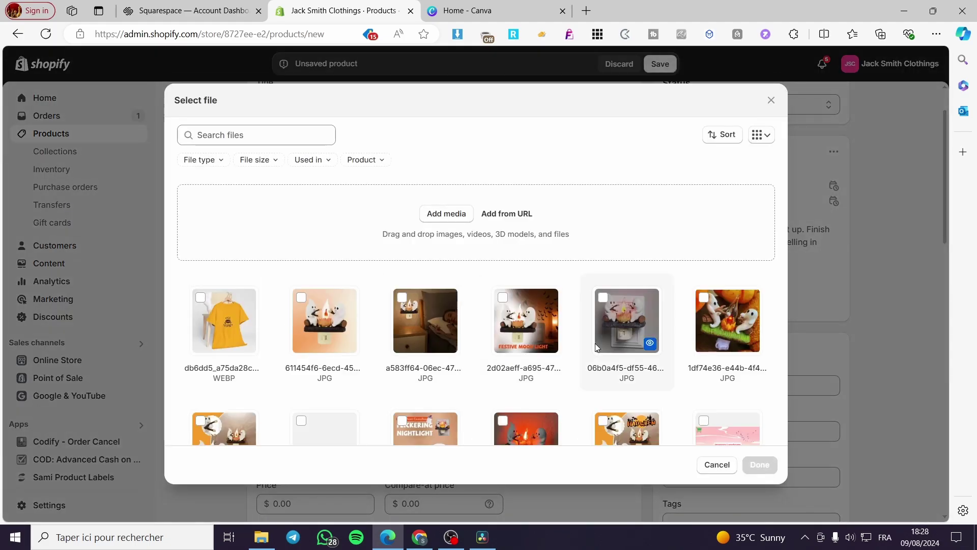
scroll(596, 342, "down", 6)
scroll(629, 339, "up", 3)
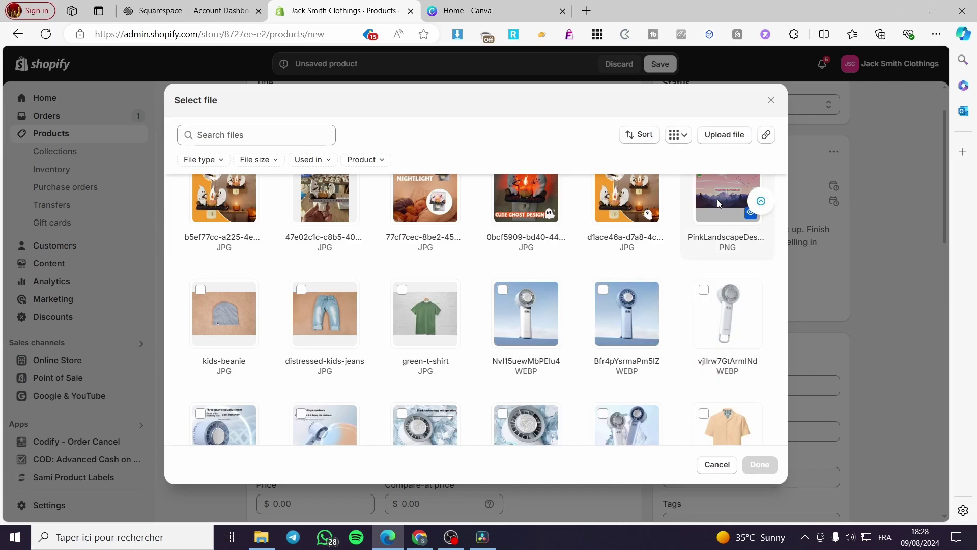
left_click(707, 229)
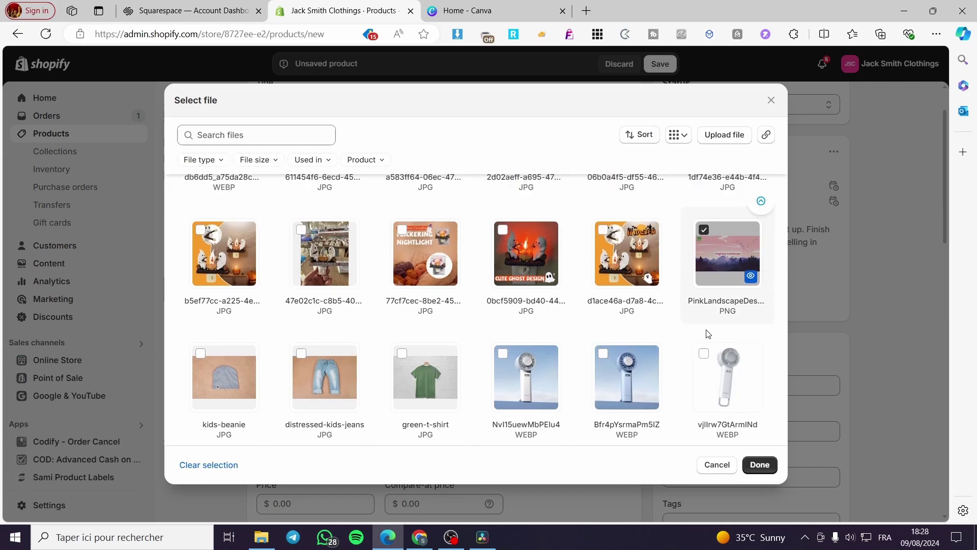
left_click(760, 464)
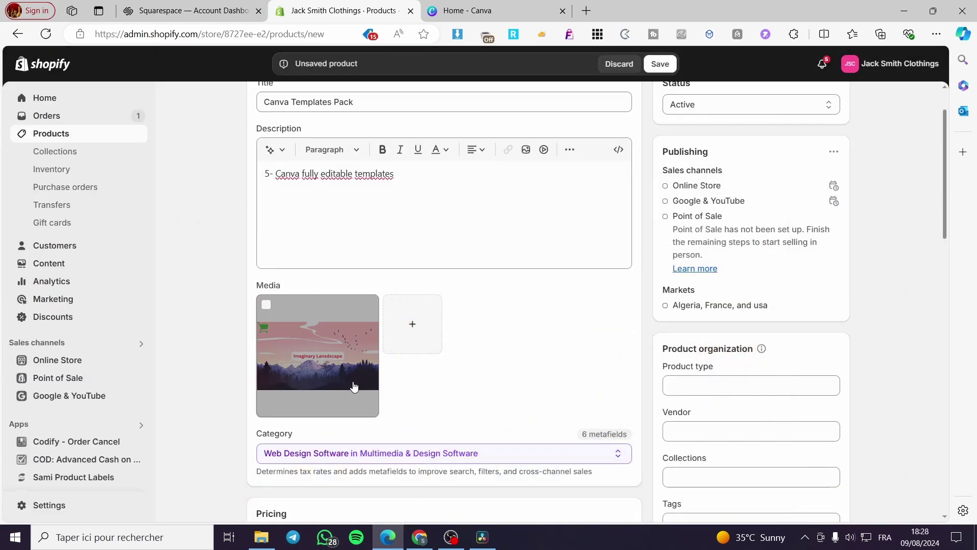
scroll(433, 312, "down", 5)
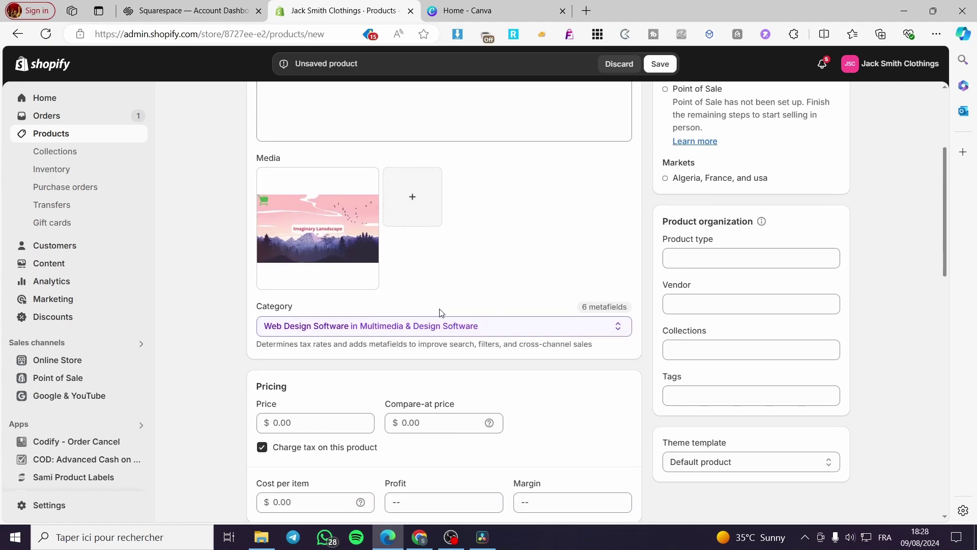
scroll(336, 229, "up", 6)
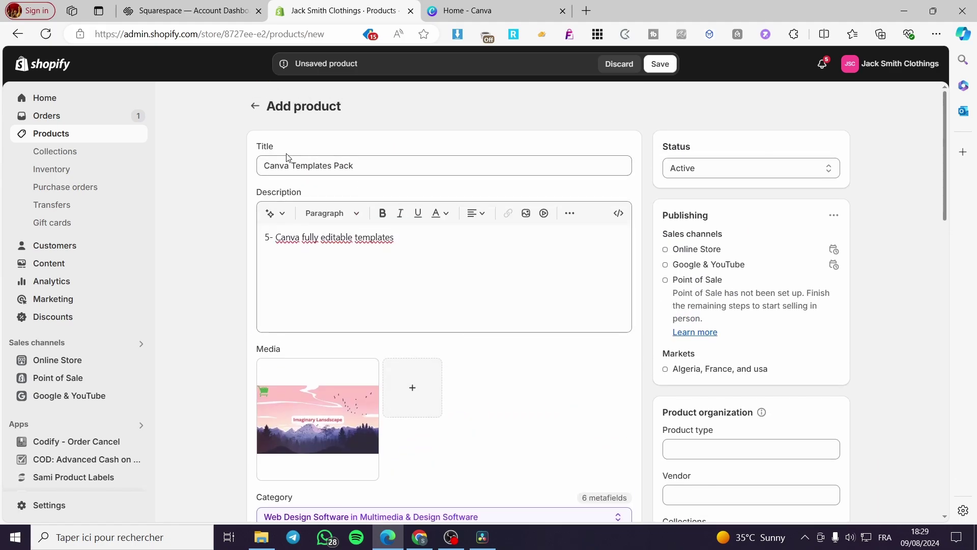
Clear the product's category, discarding the suggested digital category so the field stays empty
scroll(349, 316, "down", 4)
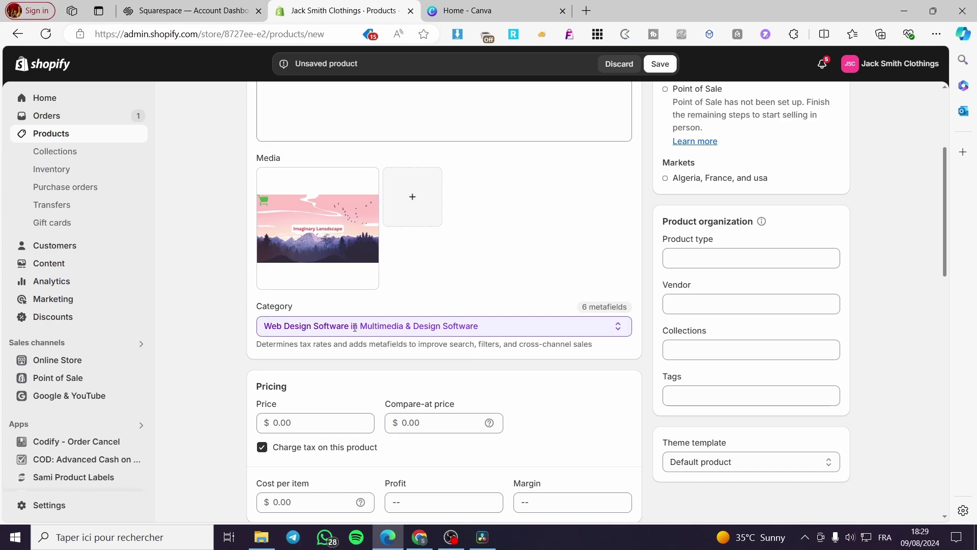
left_click(392, 326)
left_click_drag(370, 328, 203, 335)
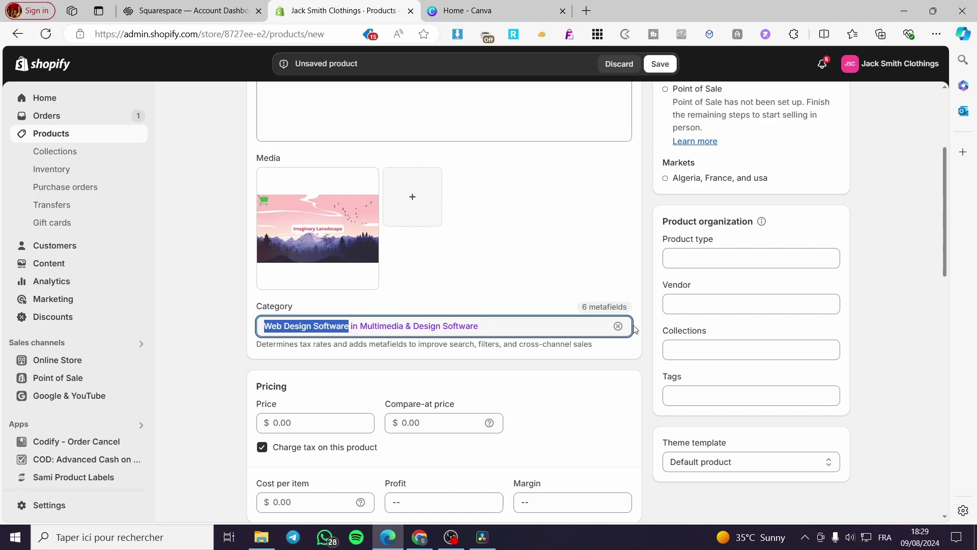
left_click(618, 326)
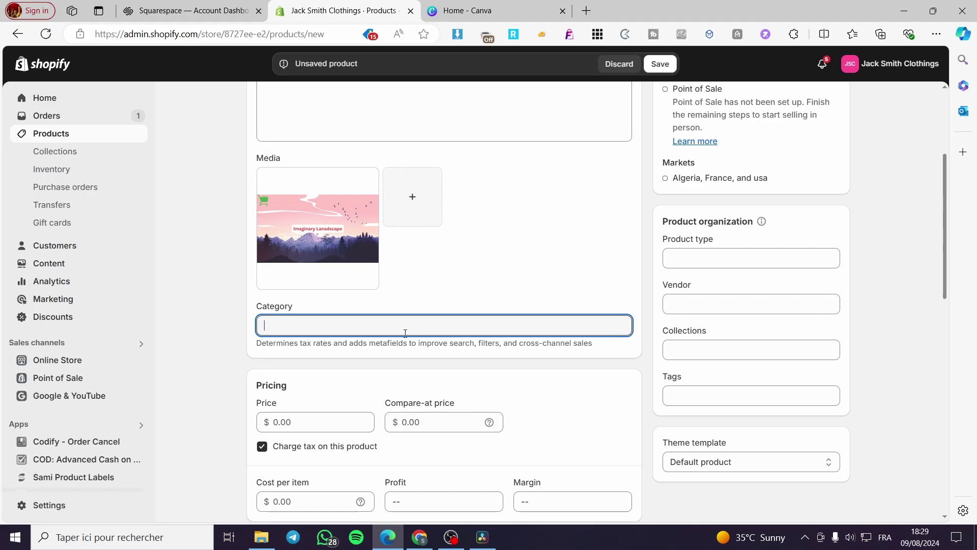
type("Digi")
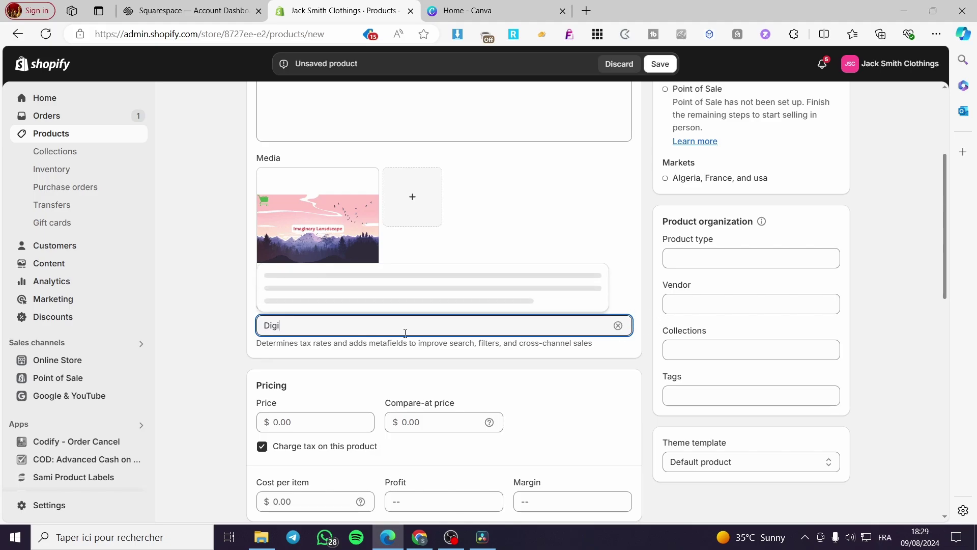
type("tal product")
key("Return")
left_click_drag(315, 318, 209, 329)
left_click(607, 326)
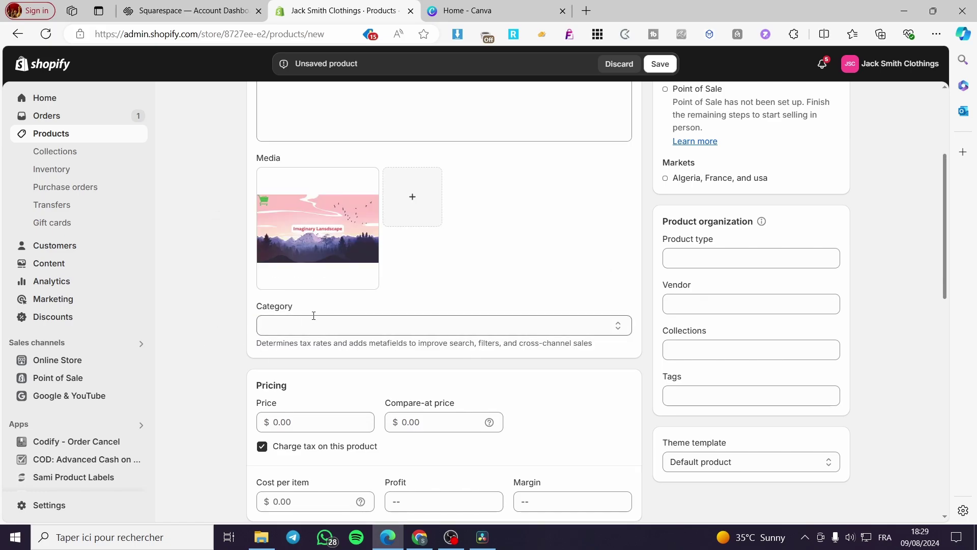
left_click(255, 371)
Set the product price to $25.99 and scroll down to the Variants section
scroll(266, 366, "down", 3)
left_click(323, 295)
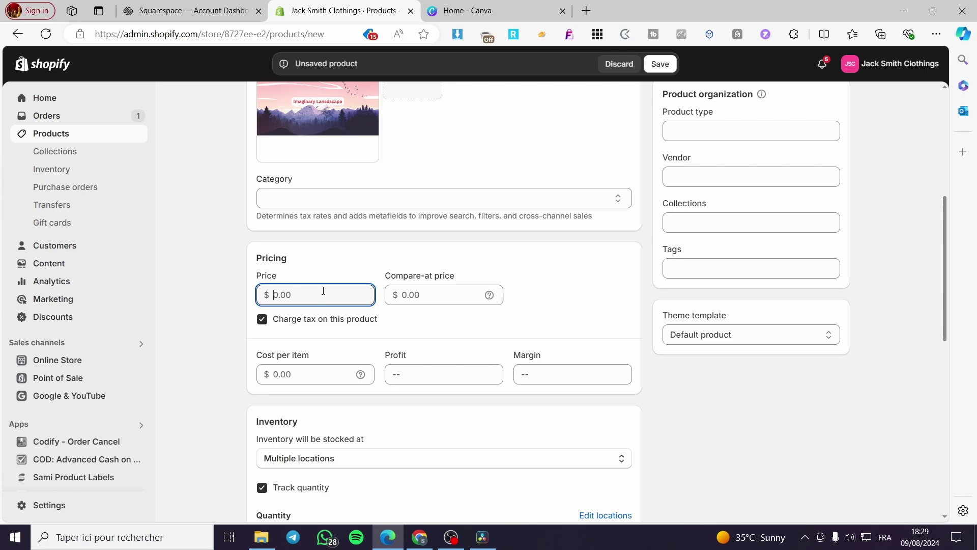
left_click(565, 276)
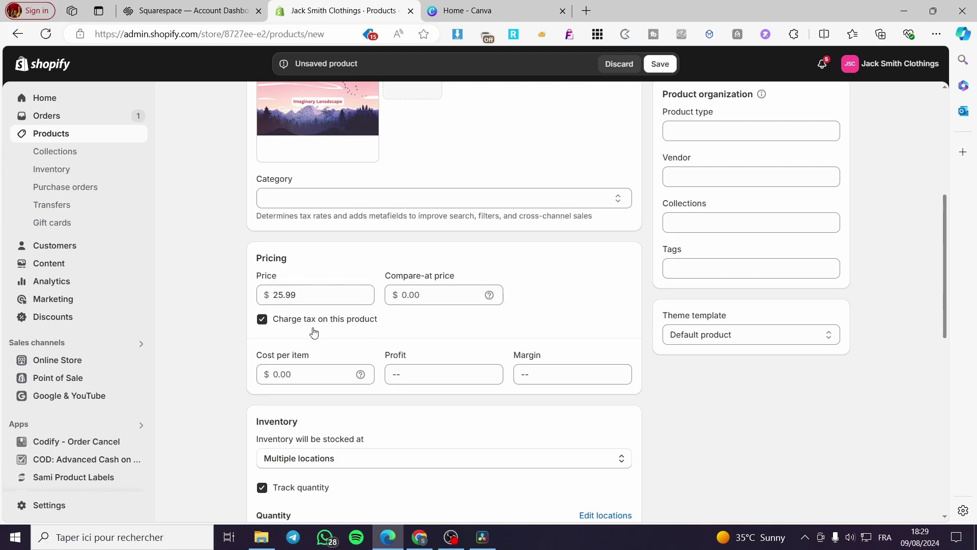
scroll(407, 312, "down", 5)
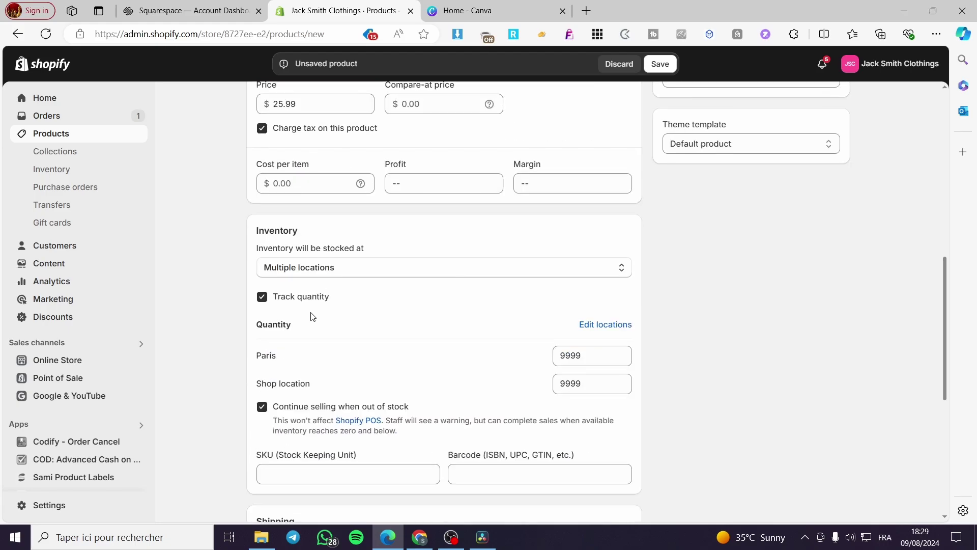
scroll(519, 262, "up", 3)
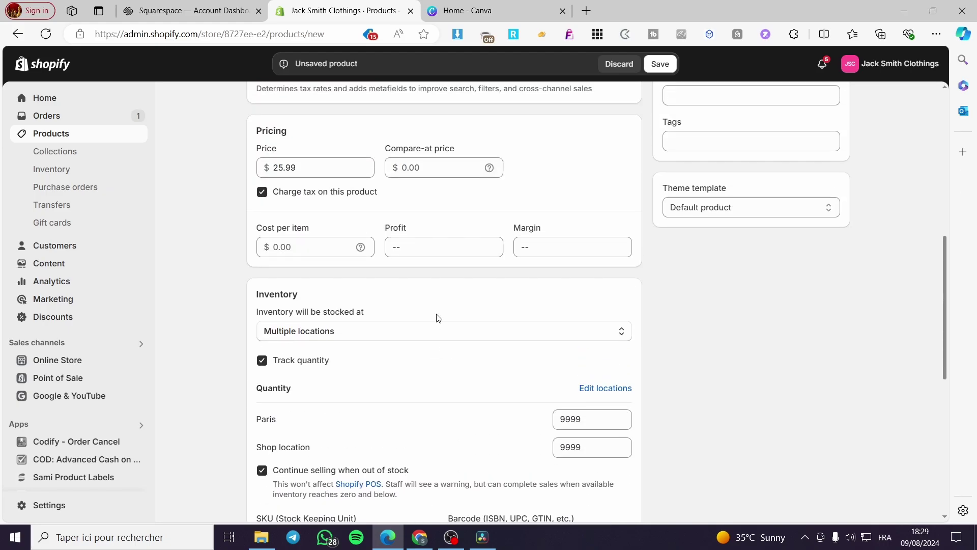
scroll(375, 275, "down", 5)
scroll(346, 270, "down", 2)
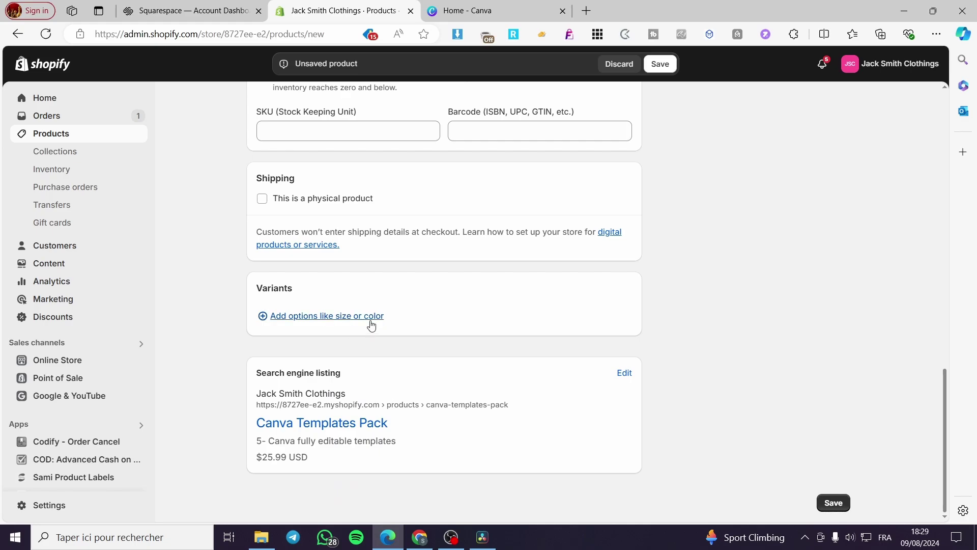
Add a variant option and attempt to save the product, which returns an error
left_click(313, 317)
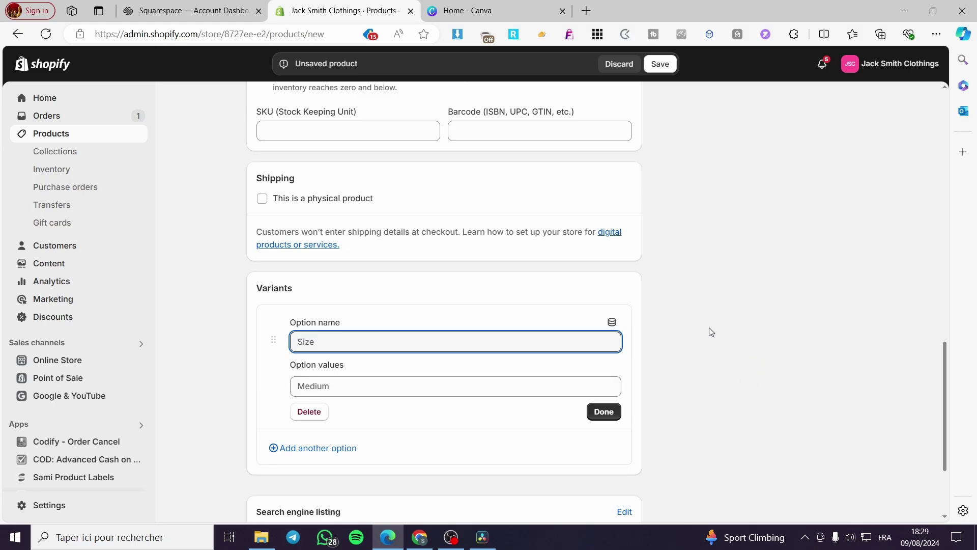
scroll(709, 332, "up", 15)
scroll(682, 138, "up", 3)
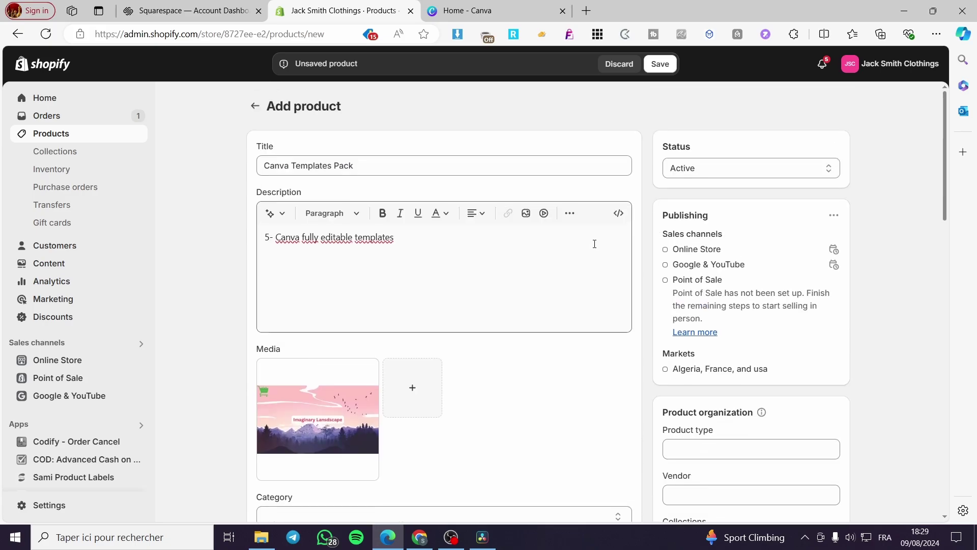
left_click(660, 63)
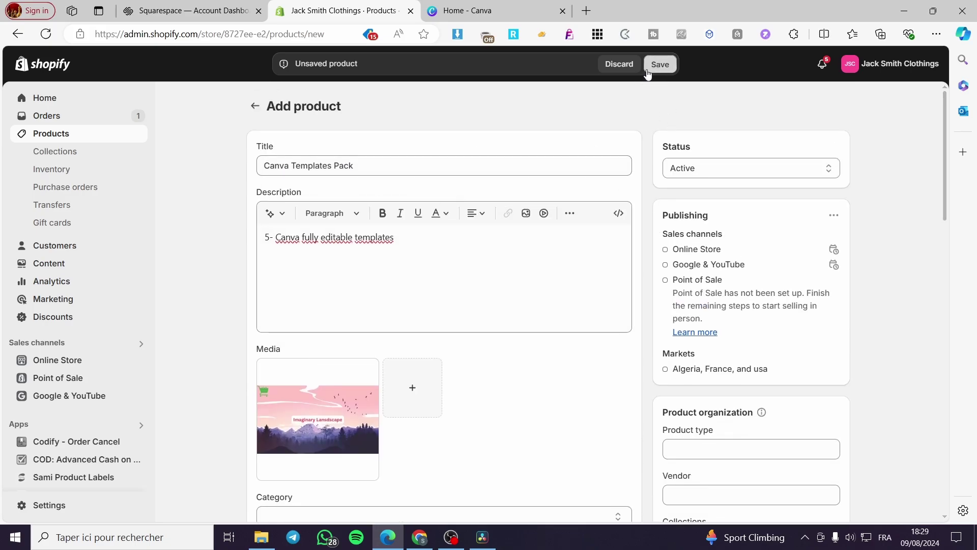
Delete the blank variant option and save again so the product is added as Active
scroll(442, 360, "down", 15)
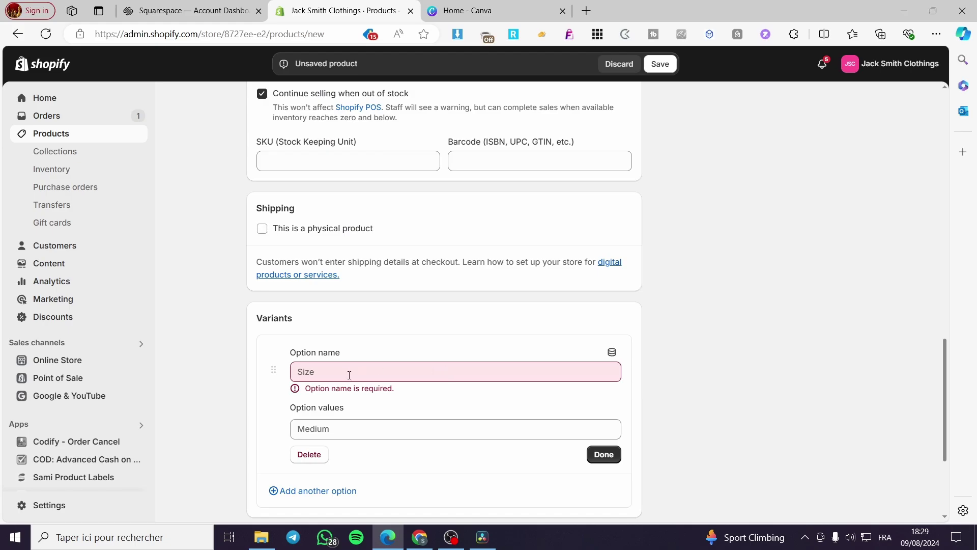
left_click(313, 454)
scroll(593, 356, "up", 15)
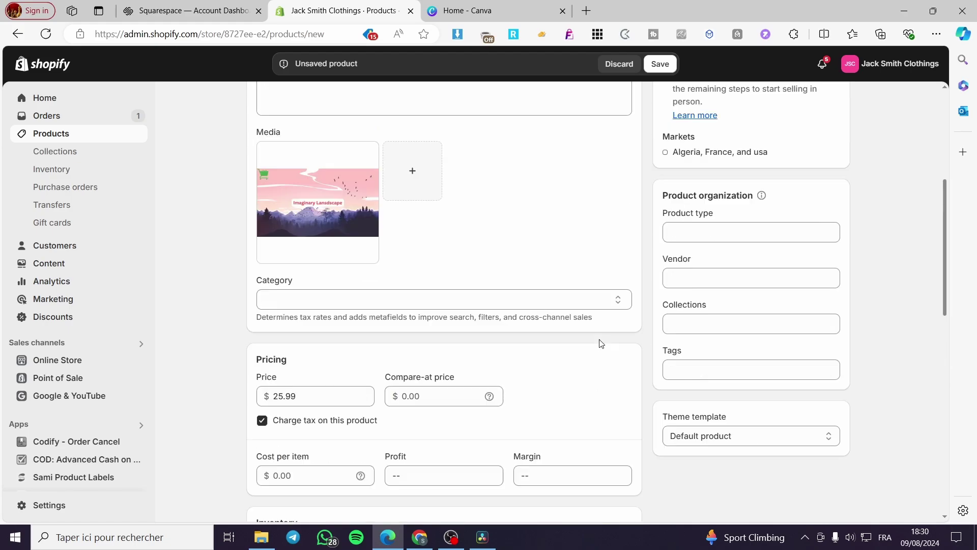
left_click(660, 63)
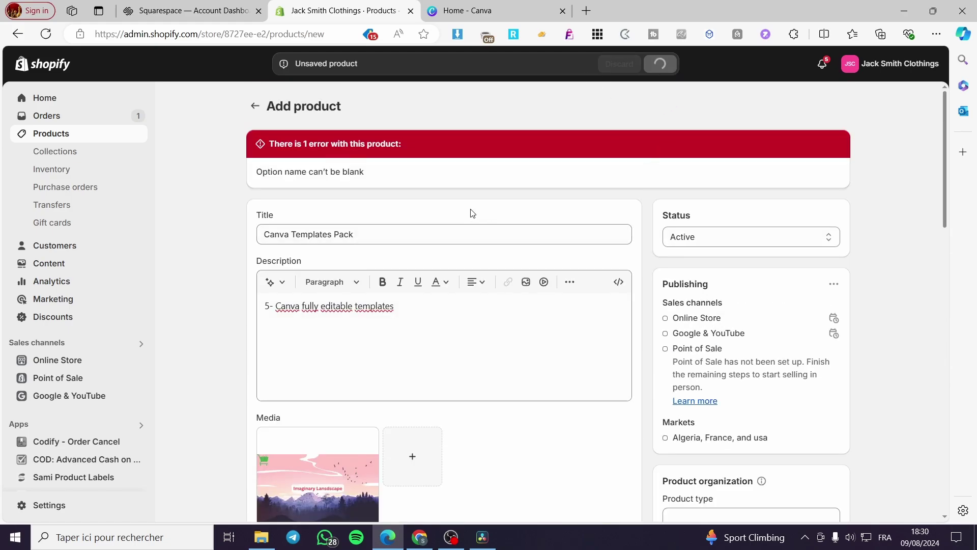
scroll(799, 375, "down", 15)
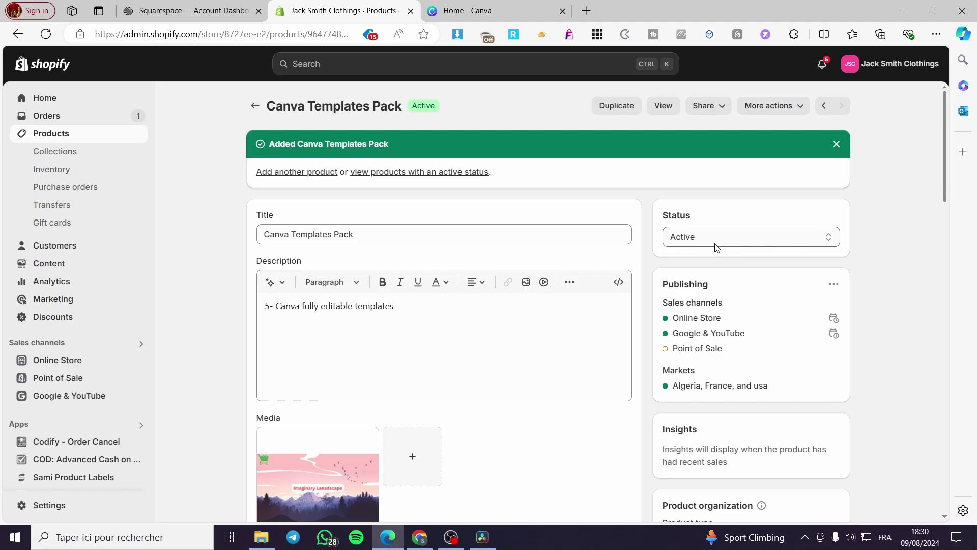
left_click(483, 10)
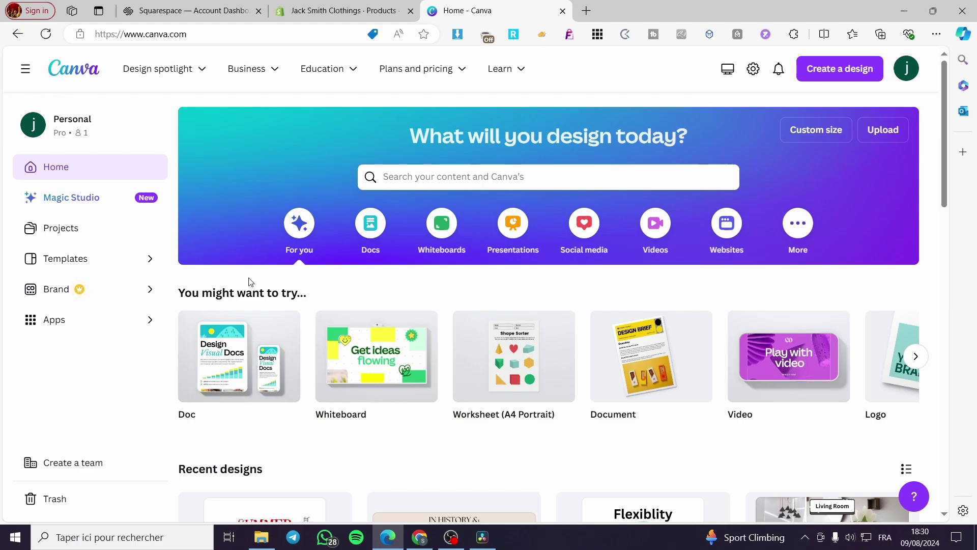
Search Canva for 'presentation' and open the Blue Green Presentation Skills Infographic Poster in the editor
left_click(470, 175)
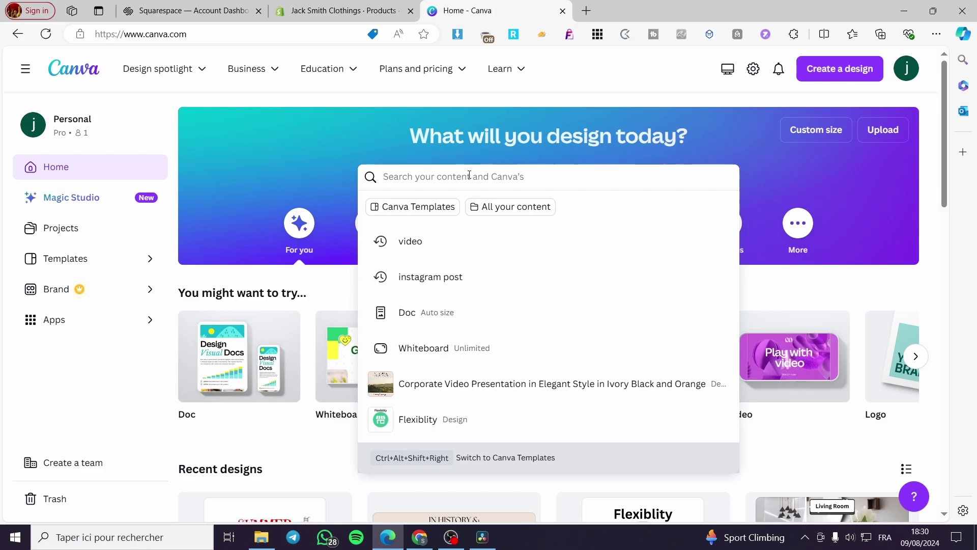
type("presentation")
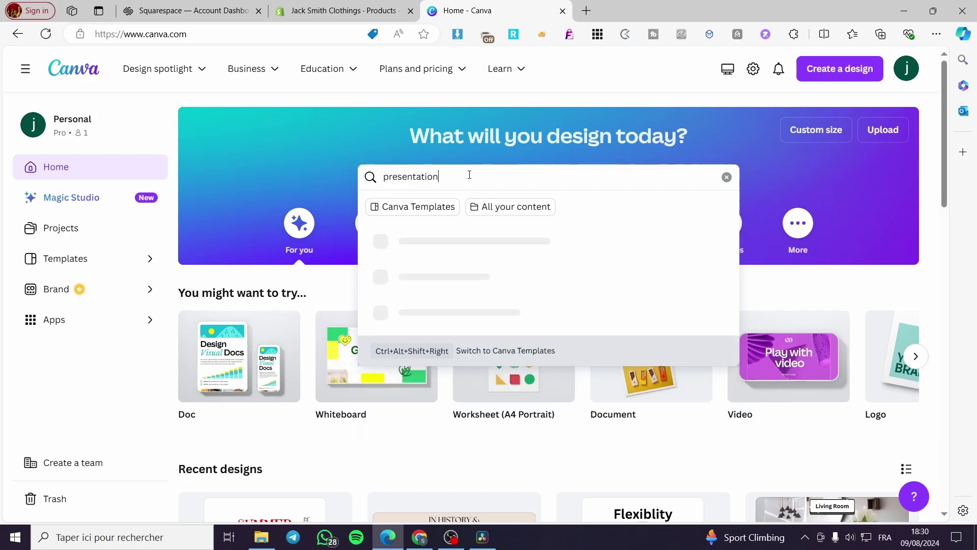
key("Return")
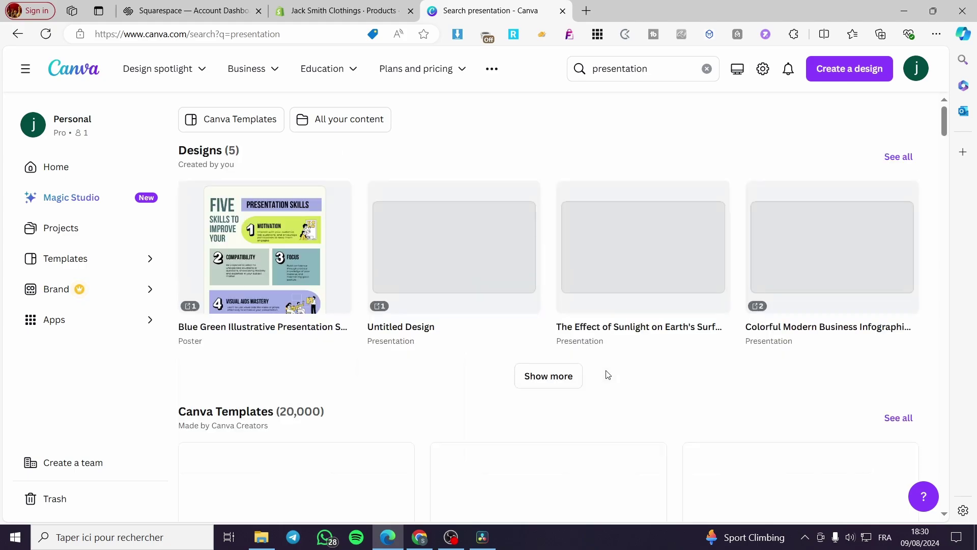
left_click(308, 270)
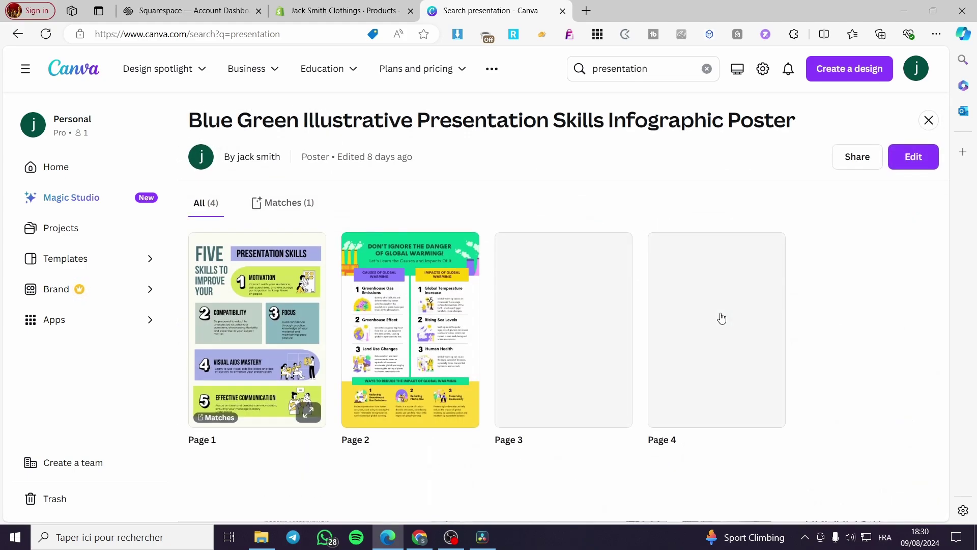
left_click(278, 362)
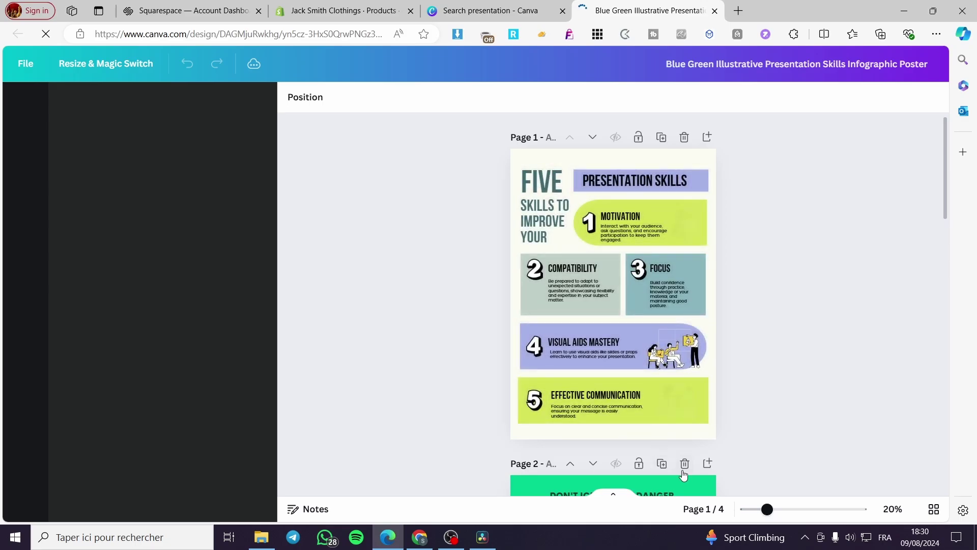
Delete the three extra pages from the poster, leaving the headings intact
left_click(684, 463)
left_click(685, 463)
left_click(685, 463)
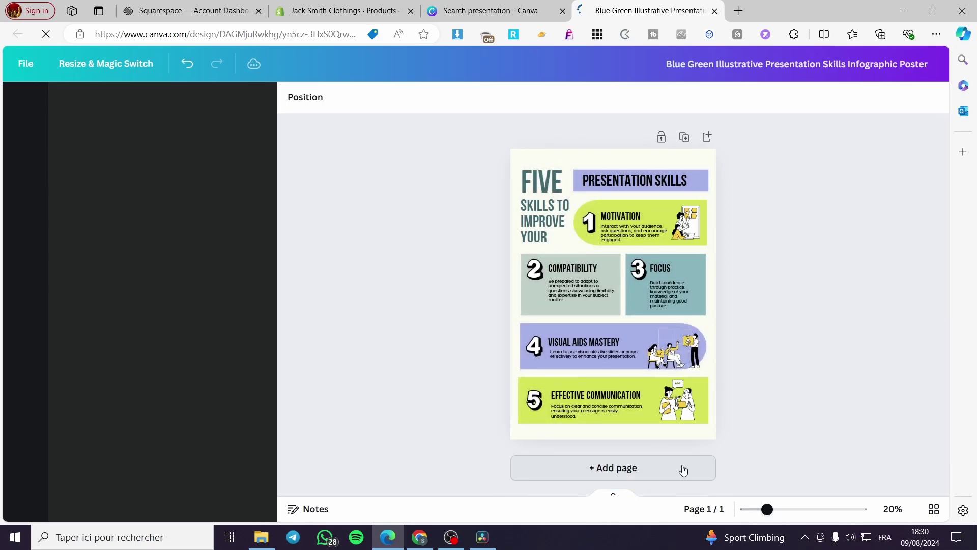
right_click(568, 316)
left_click(520, 297)
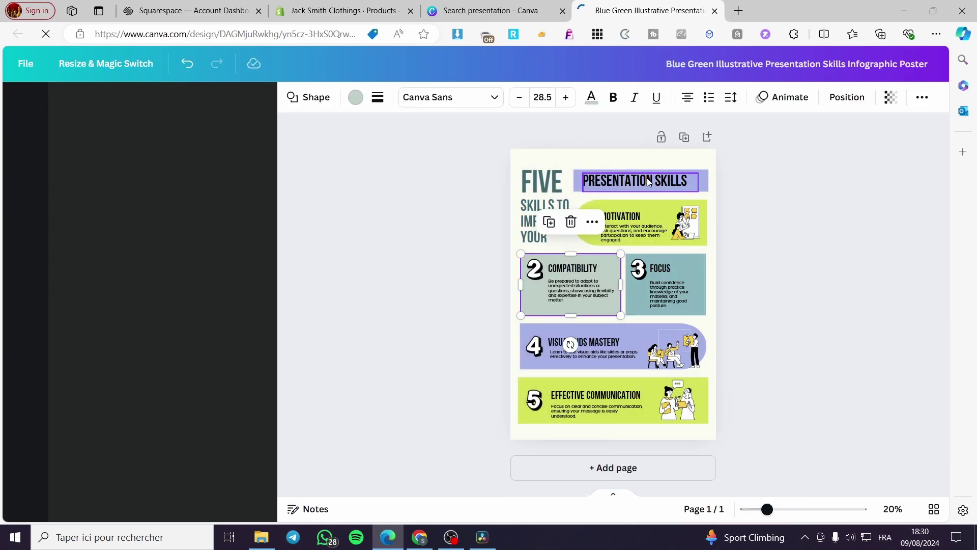
left_click(540, 219)
key("Delete")
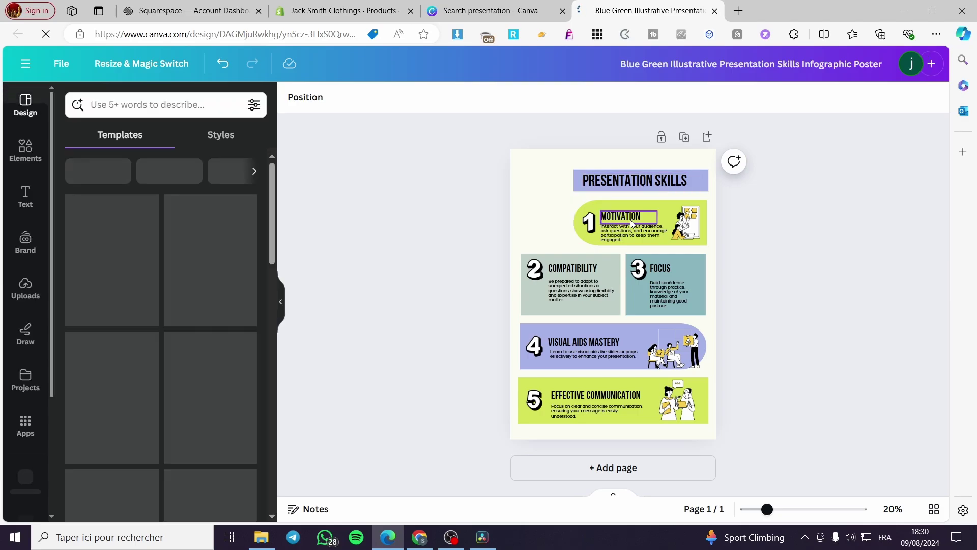
key("ctrl+z")
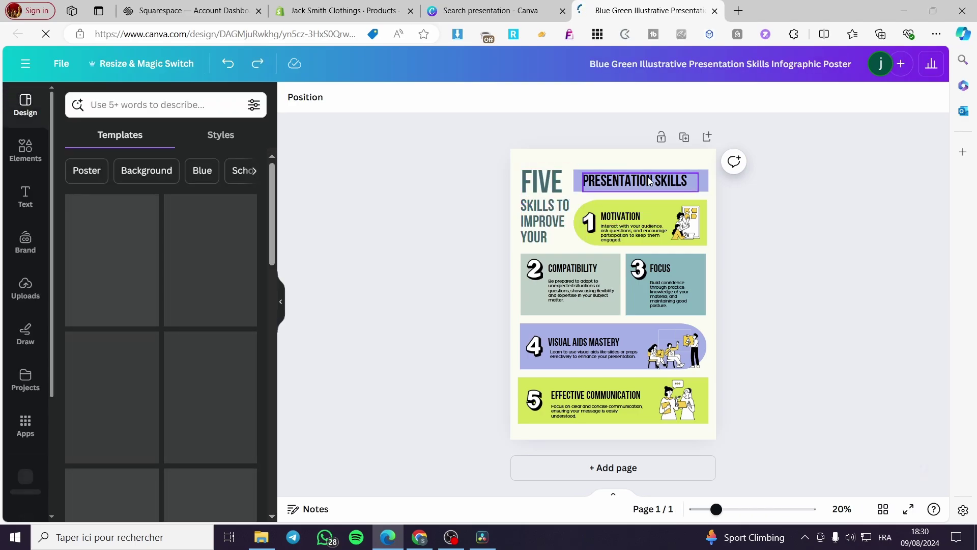
Replace the PRESENTATION SKILLS headline with 'CANVA TEMPLATES PACK' and widen it to one line
left_click(649, 181)
left_click(649, 180)
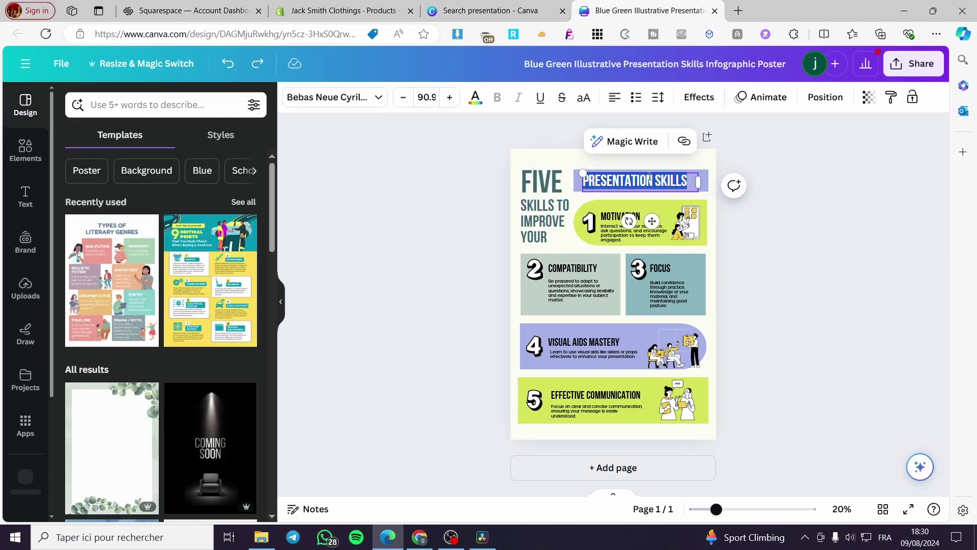
type("CANVA TEMPLATES")
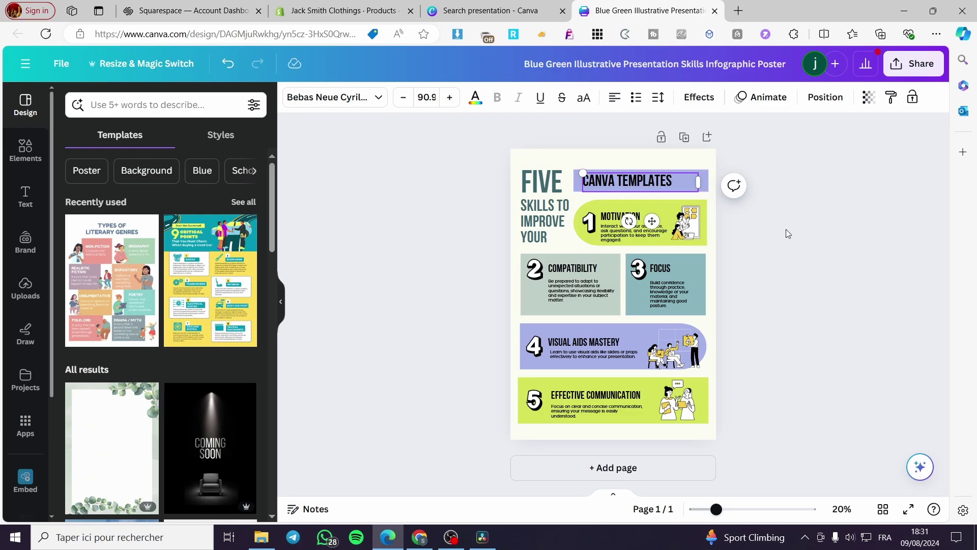
left_click(675, 179)
type("PCSK")
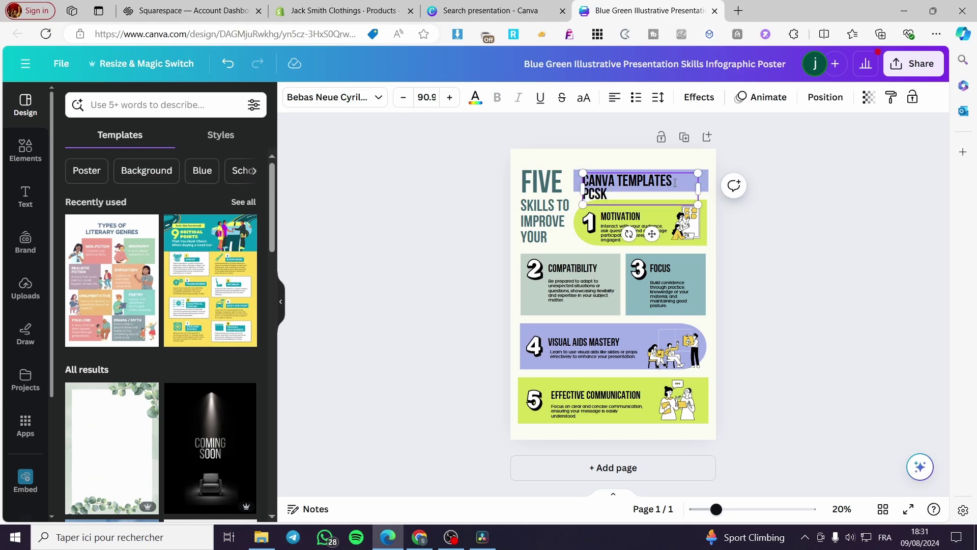
type("A")
key("BackSpace")
key("BackSpace")
key("BackSpace")
key("BackSpace")
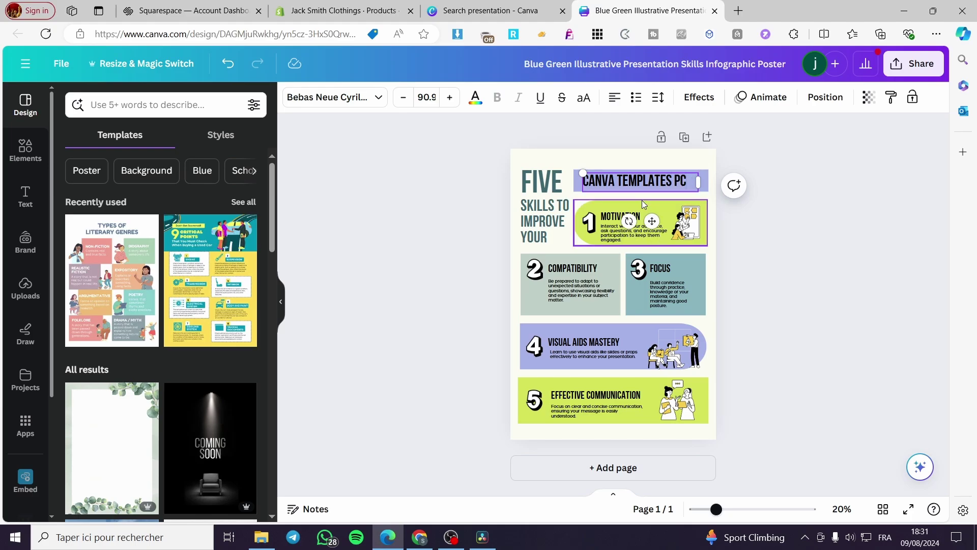
type("ACK")
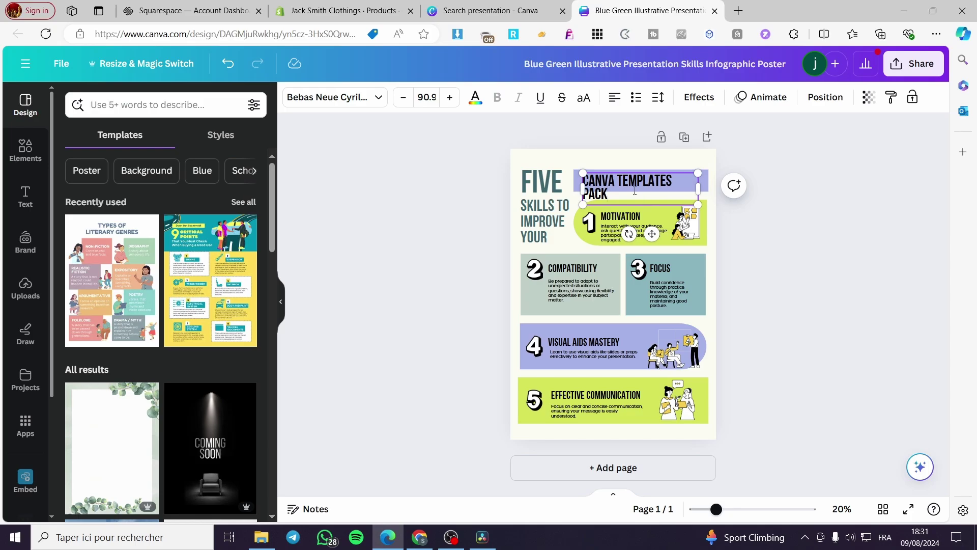
left_click_drag(707, 187, 718, 187)
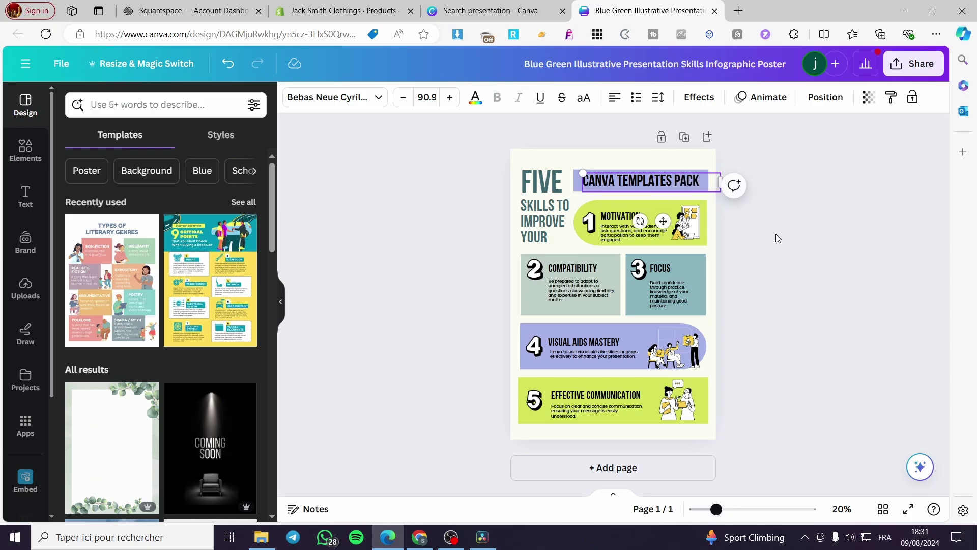
left_click(795, 225)
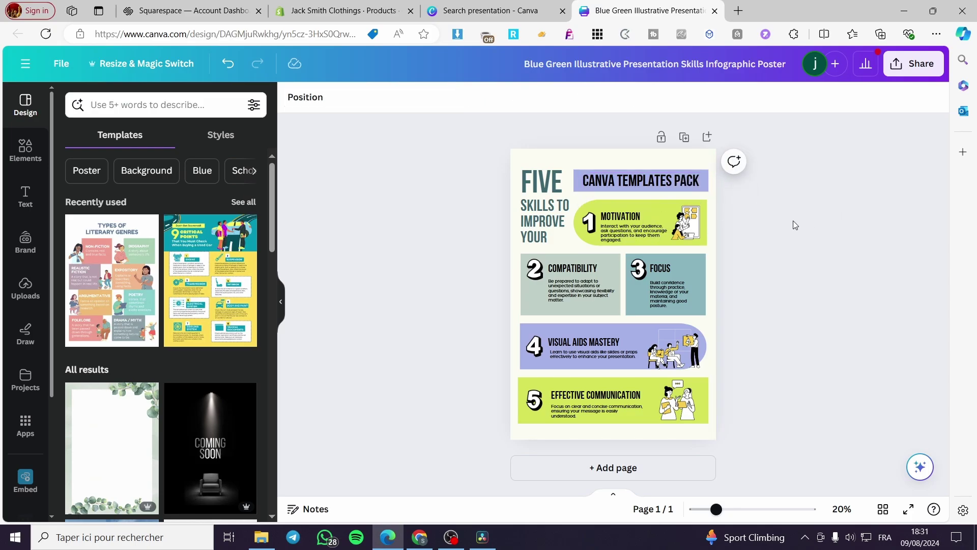
Delete the MOTIVATION, FOCUS and VISUAL AIDS MASTERY headings, all section descriptions, and section 5's green panel
left_click(637, 218)
left_click(637, 218)
key("Delete")
left_click(625, 230)
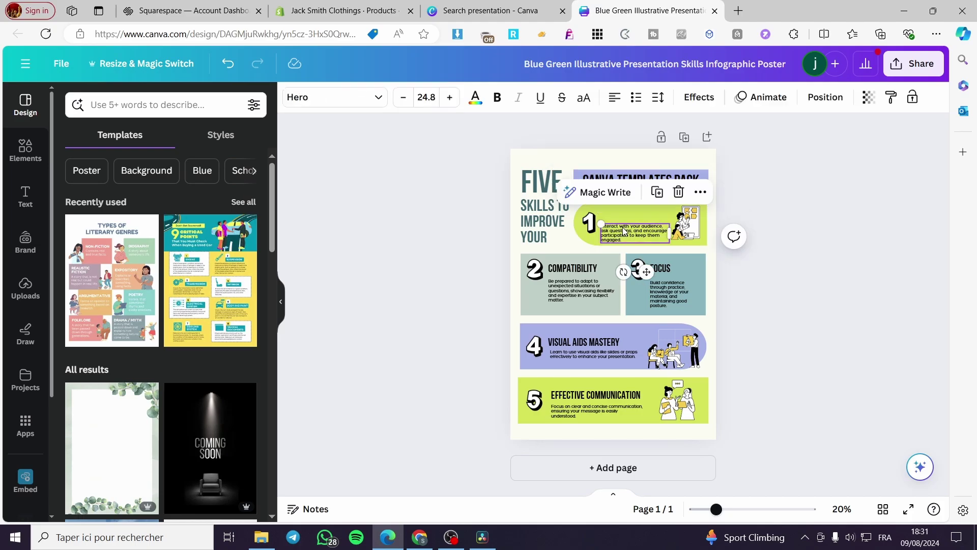
key("Delete")
left_click(575, 282)
key("Delete")
left_click(659, 268)
key("Delete")
left_click(670, 293)
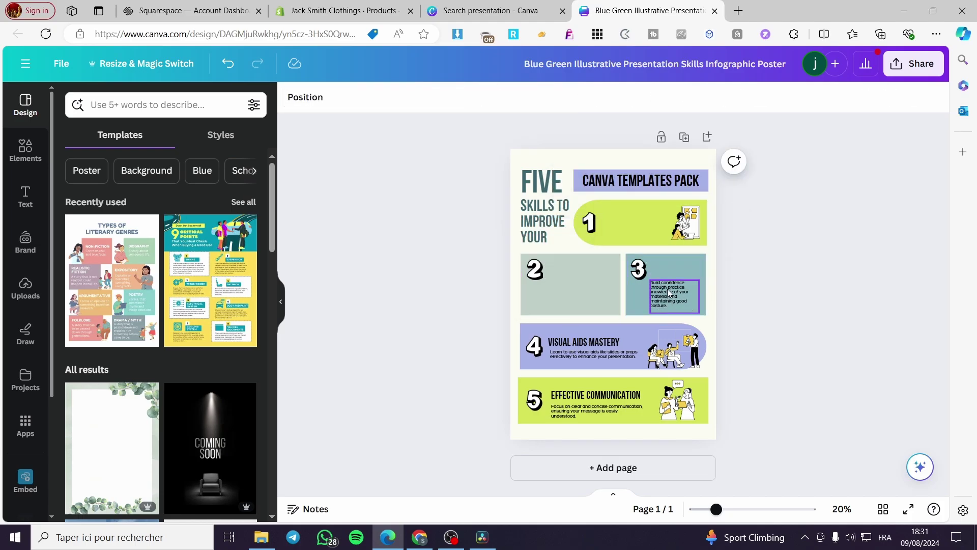
key("Delete")
left_click(584, 342)
key("Delete")
left_click(593, 354)
key("Delete")
left_click(594, 396)
key("Delete")
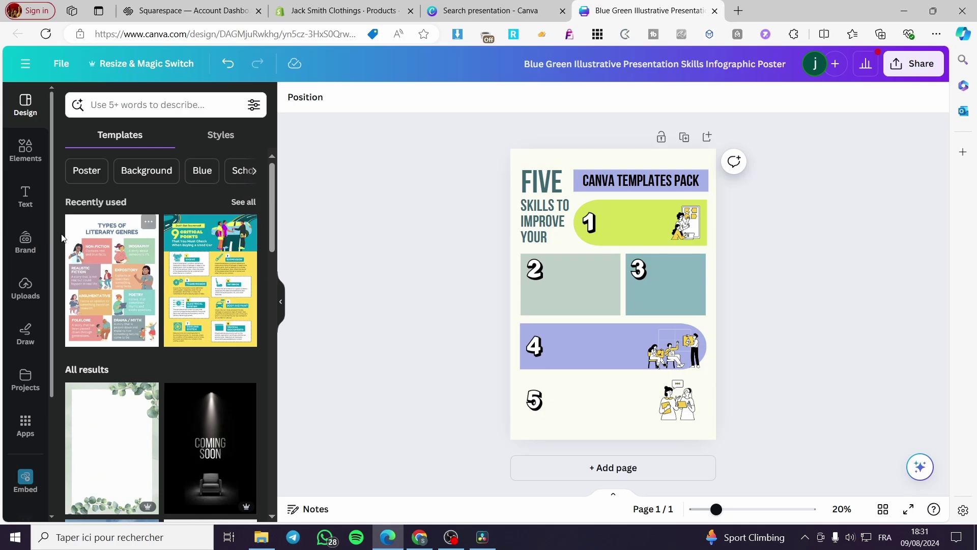
left_click(25, 289)
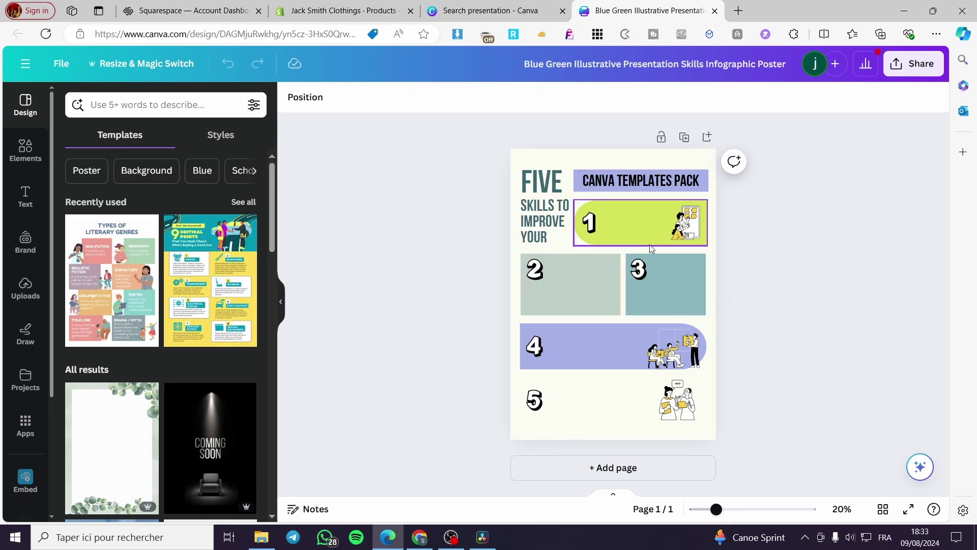
Set the collaboration link to Anyone with the link with Can edit access, and copy it
left_click(917, 73)
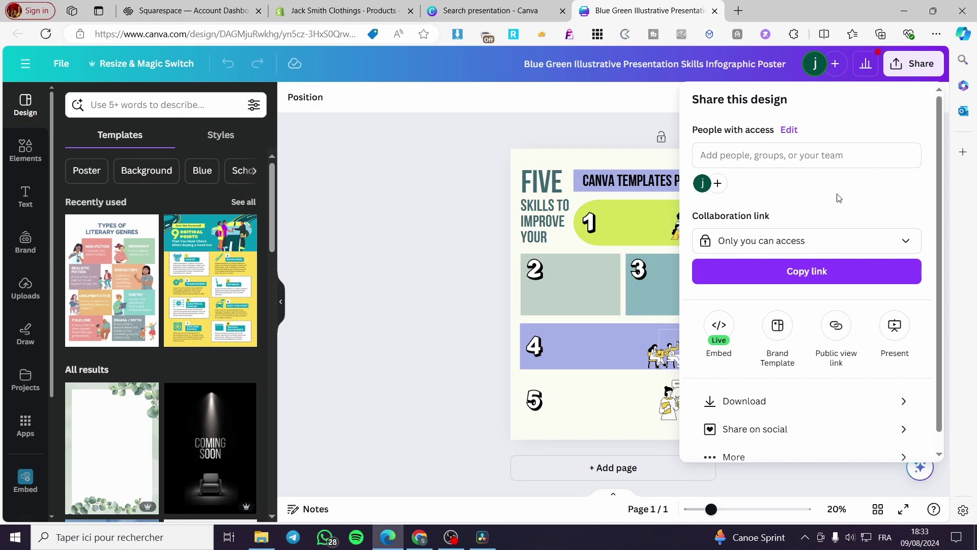
left_click(781, 245)
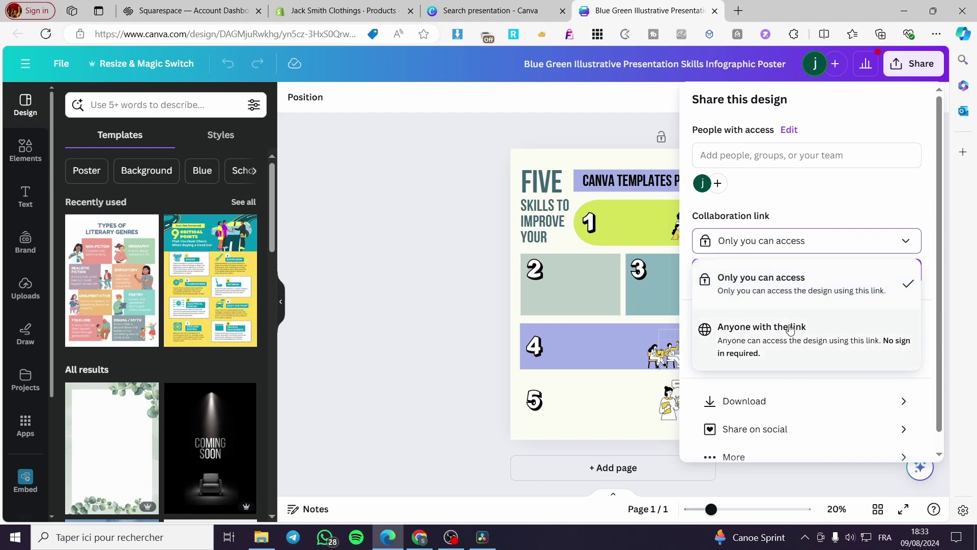
left_click(741, 344)
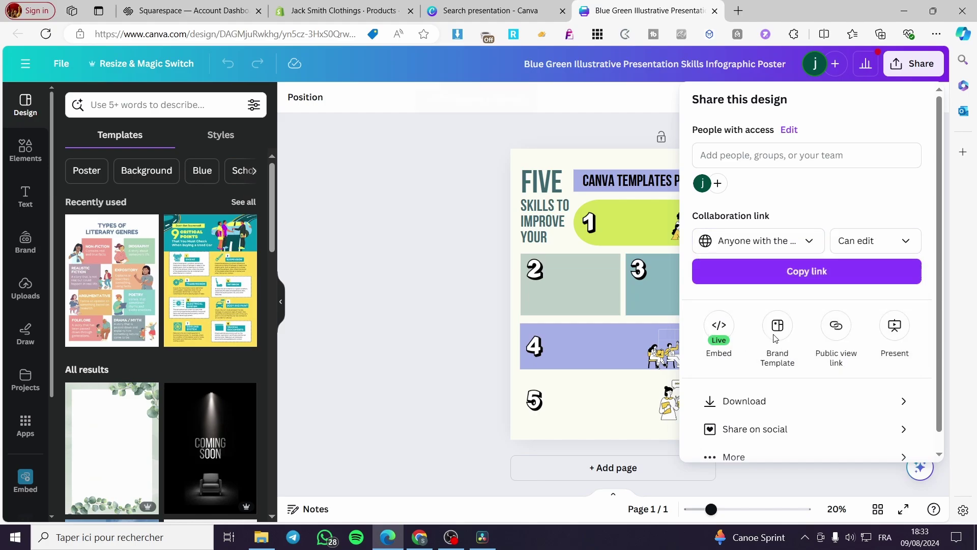
left_click(913, 242)
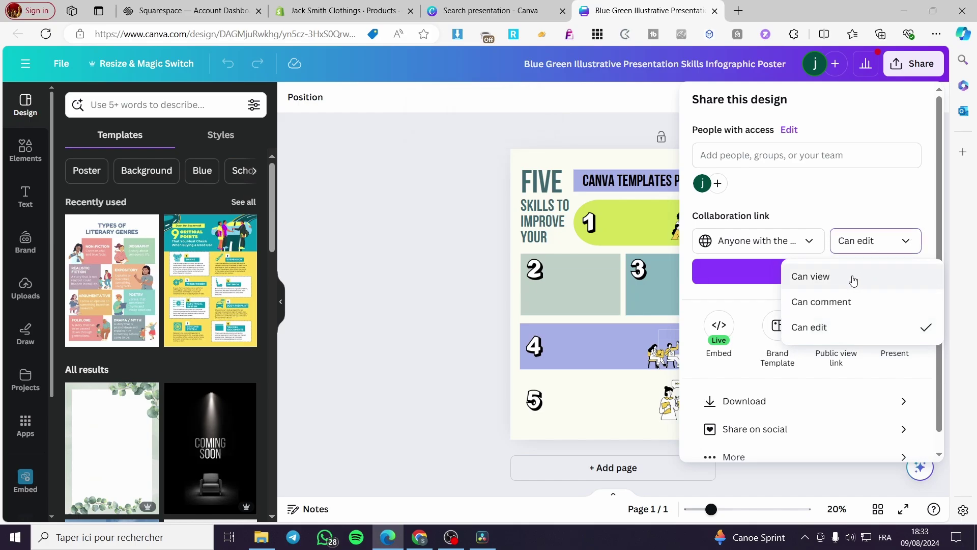
left_click(847, 327)
left_click(819, 273)
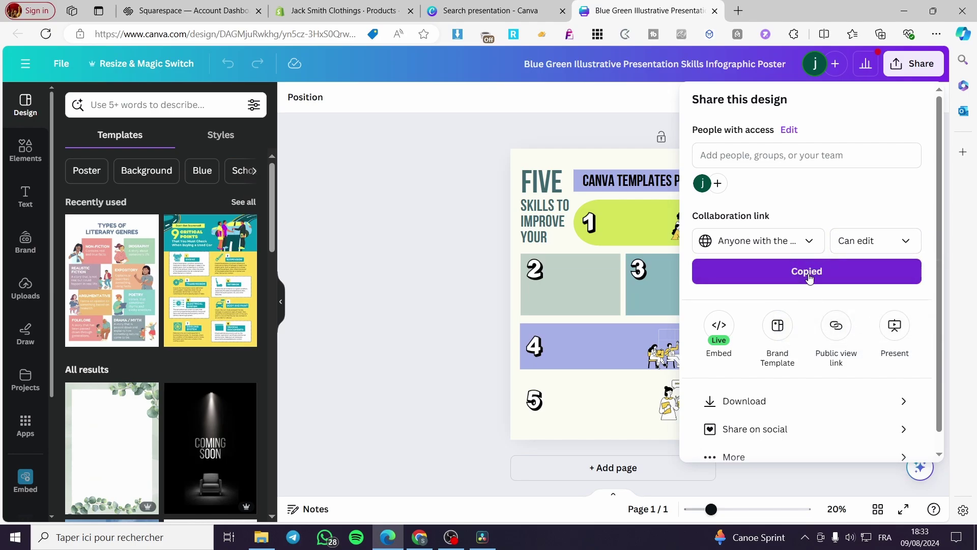
Download the poster from the Share menu as a PNG file
left_click(367, 262)
left_click(912, 68)
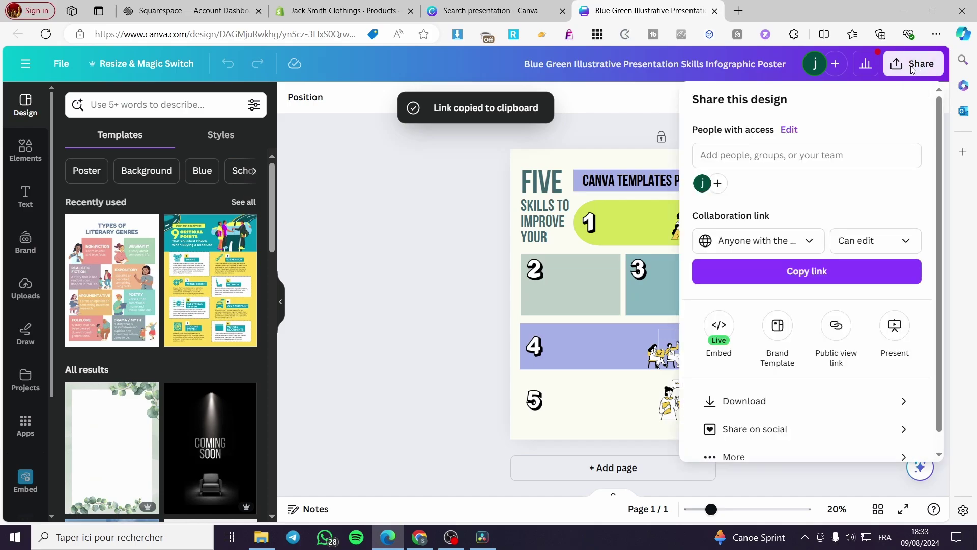
left_click(802, 405)
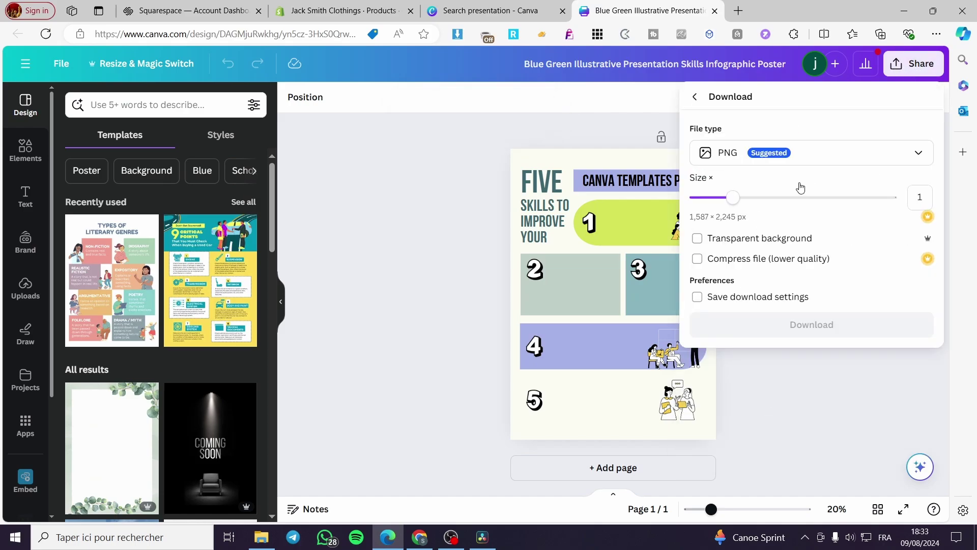
left_click(811, 325)
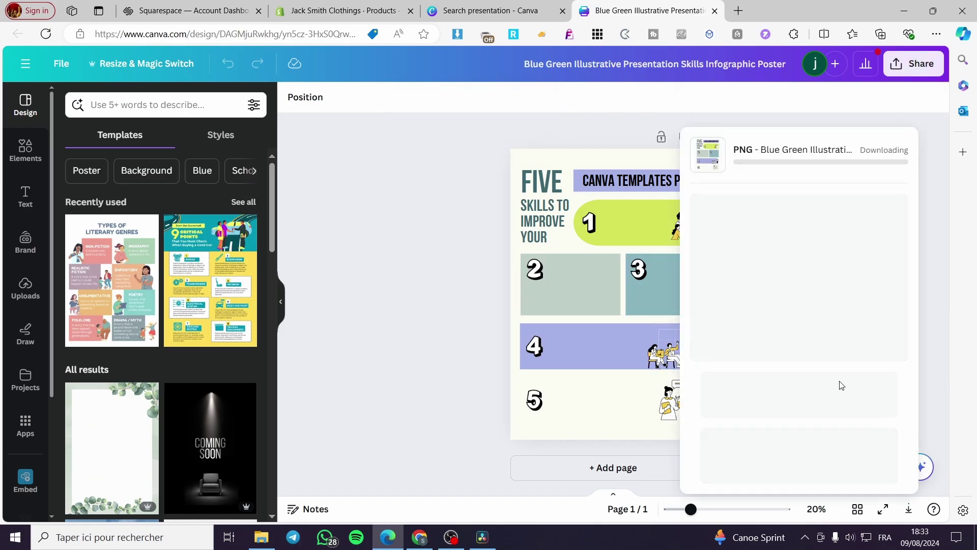
Add the downloaded poster PNG to the Canva Templates Pack media and remove the landscape image
left_click(363, 6)
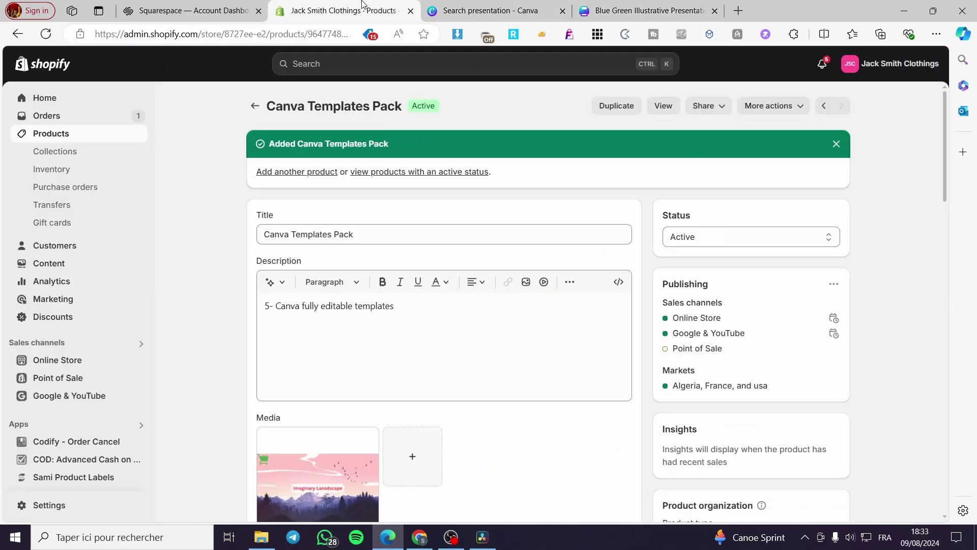
left_click_drag(741, 80, 389, 464)
scroll(334, 326, "down", 3)
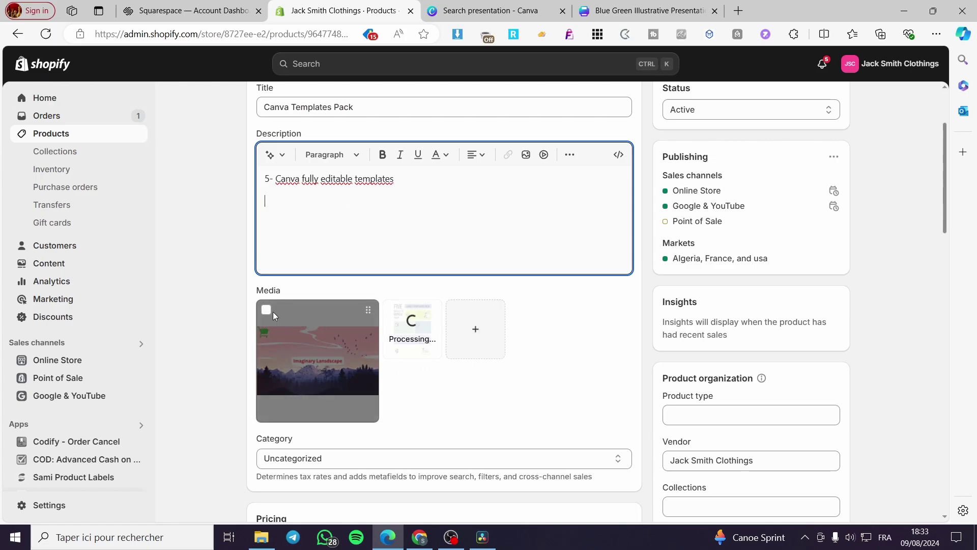
left_click(266, 310)
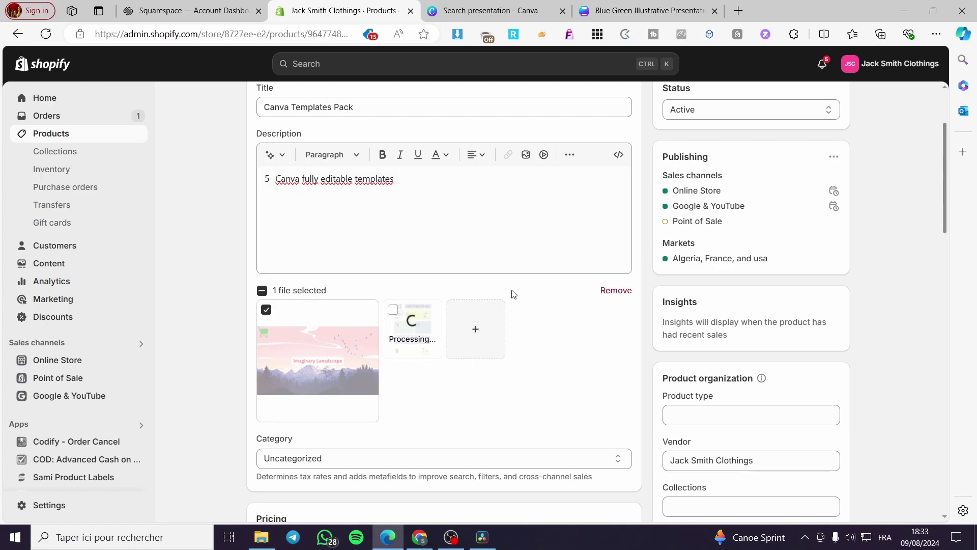
left_click(617, 290)
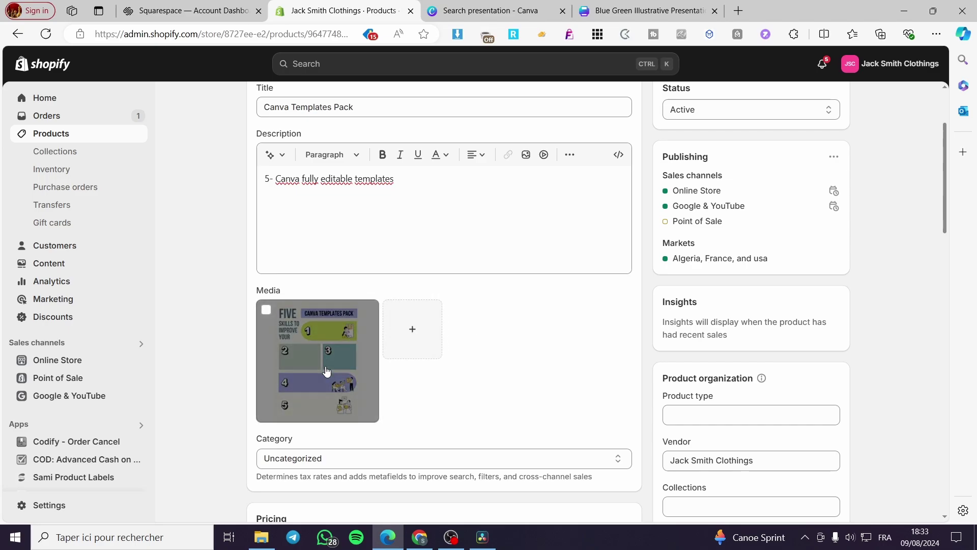
left_click(657, 9)
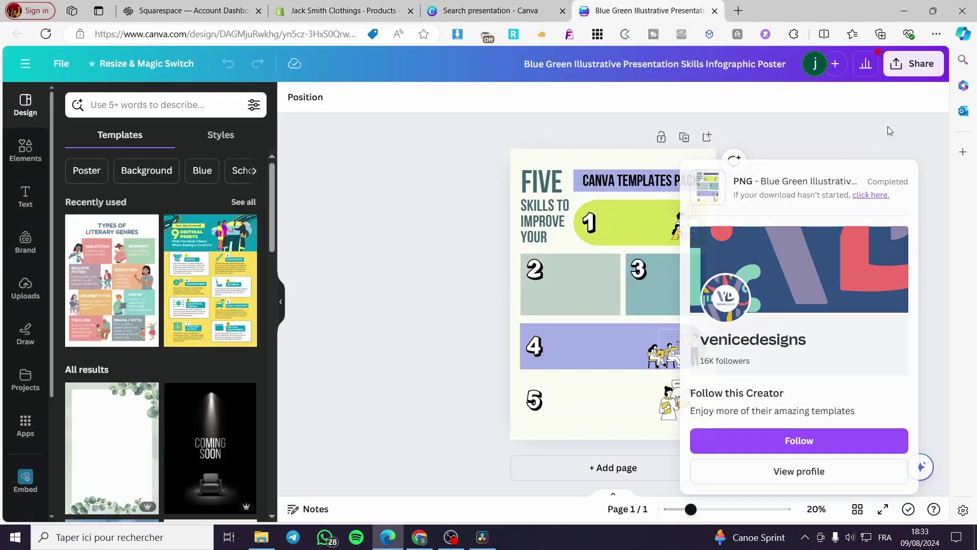
Check the poster's download settings, close them, and select box 2 on the poster
left_click(922, 64)
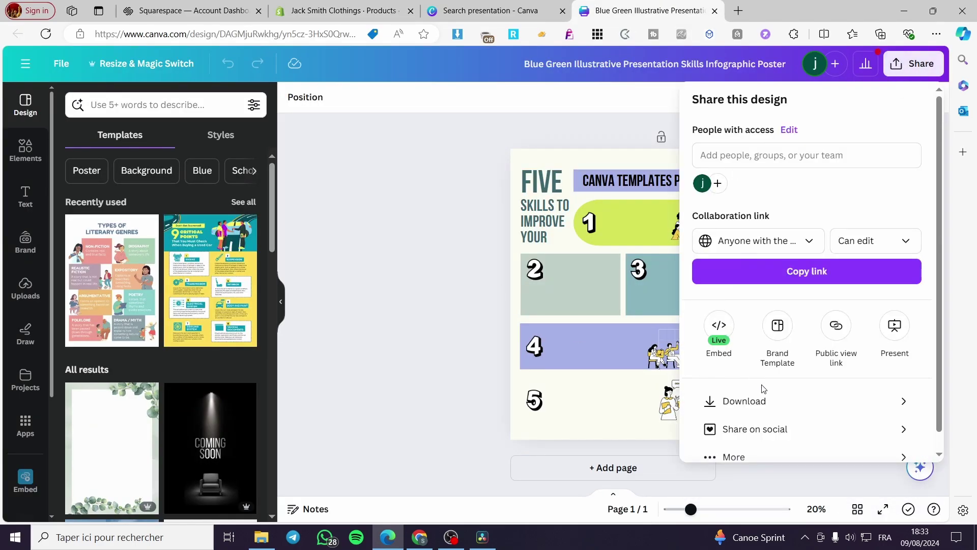
left_click(784, 402)
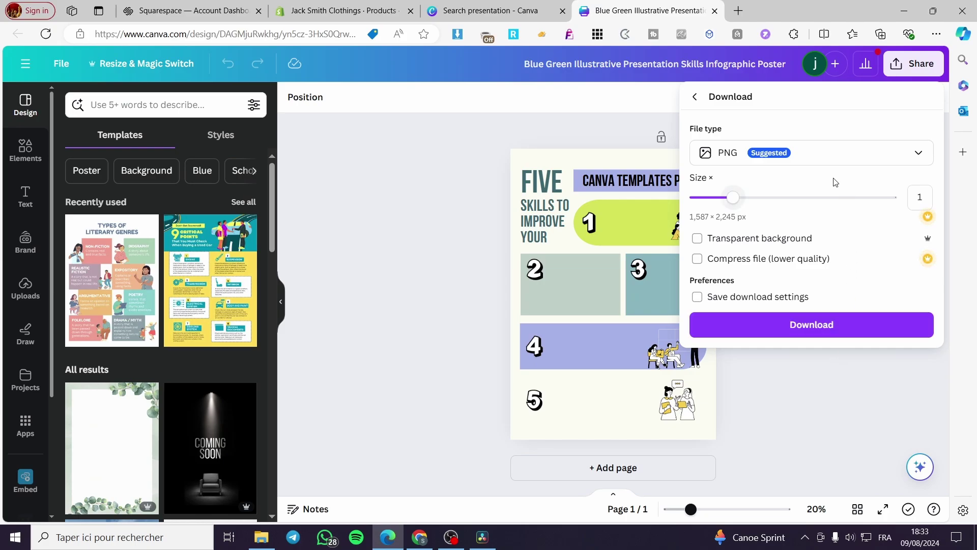
left_click(428, 236)
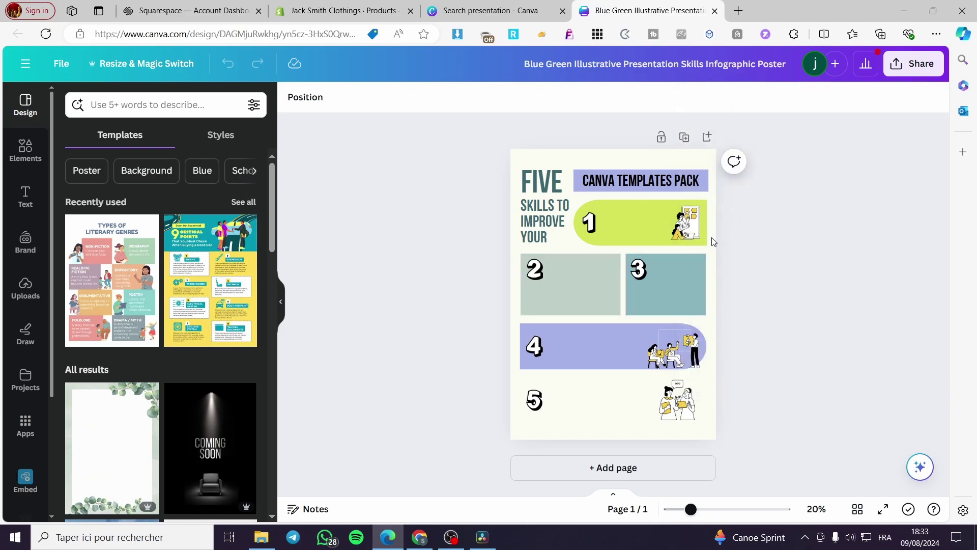
left_click(578, 292)
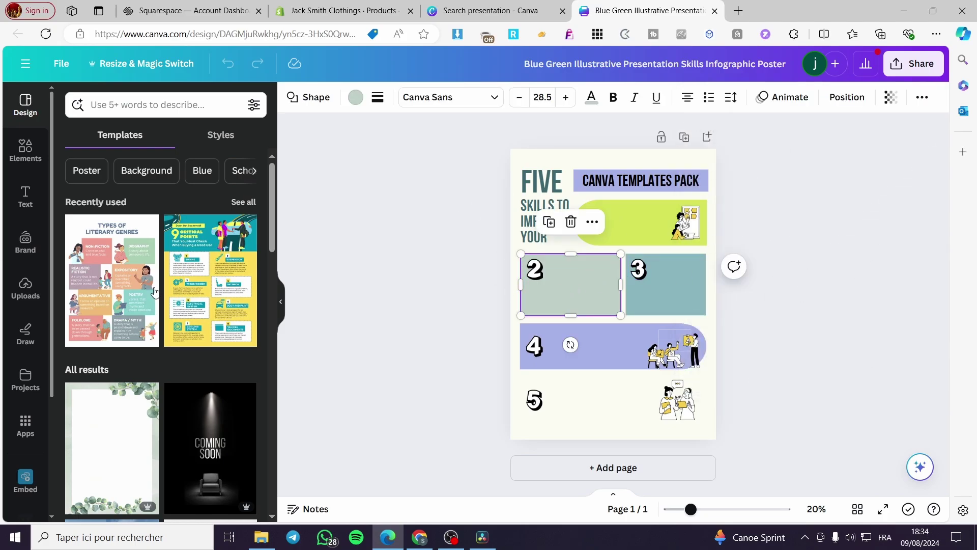
Add a heading reading 'Link to modify the design HERE', widened to fit one line
left_click(25, 196)
left_click(239, 276)
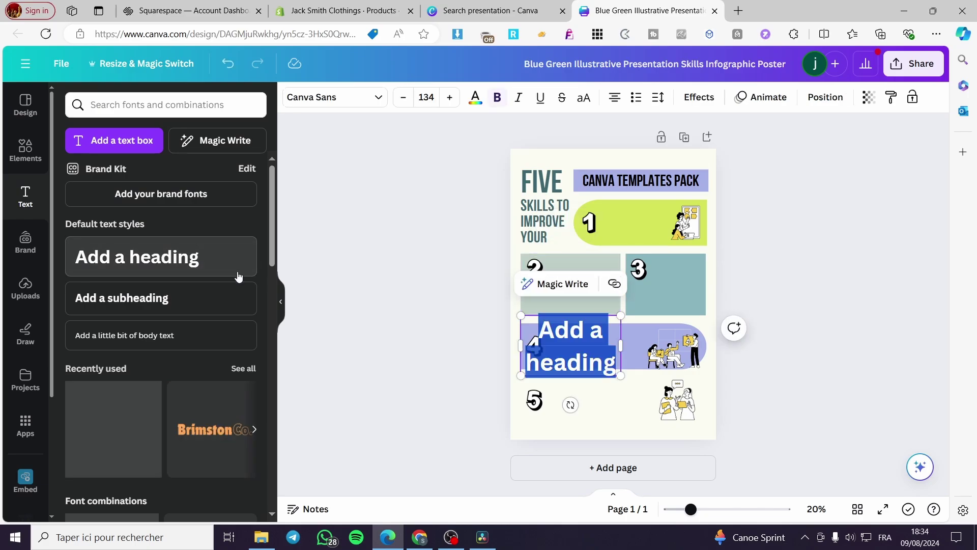
type("Link")
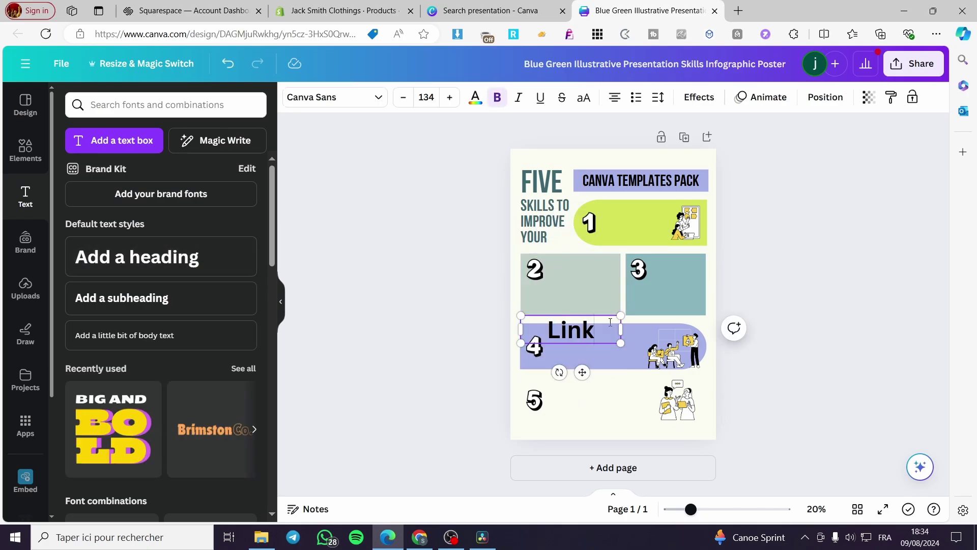
type(" to mo")
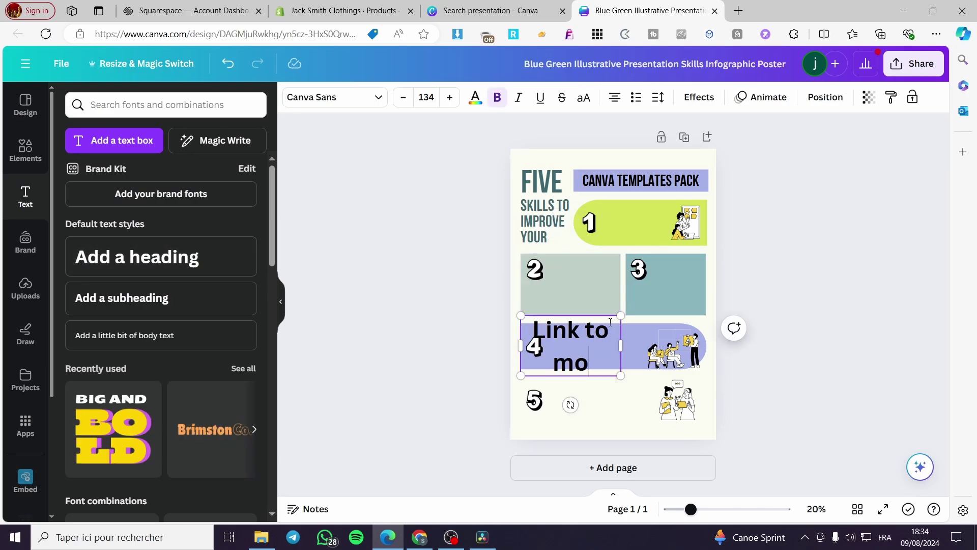
type("di")
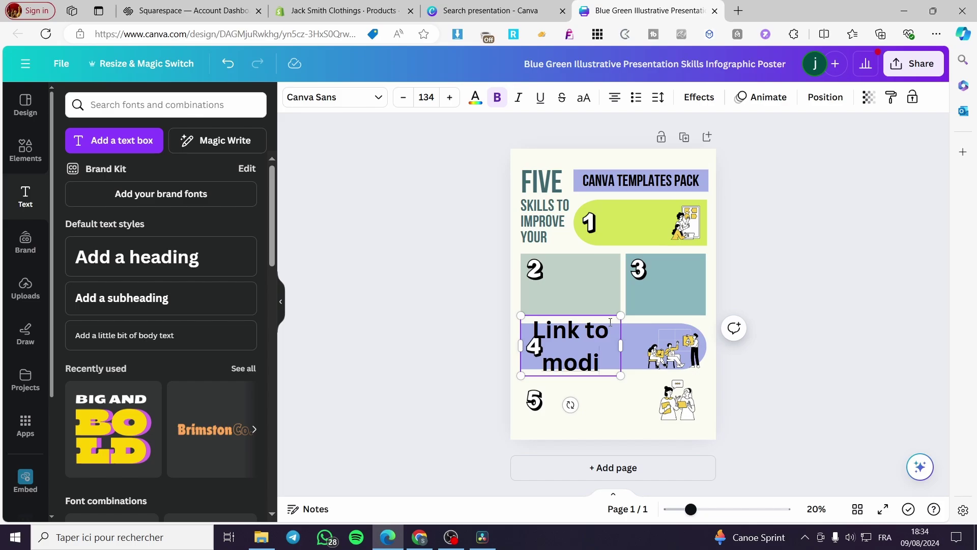
type("fy the design")
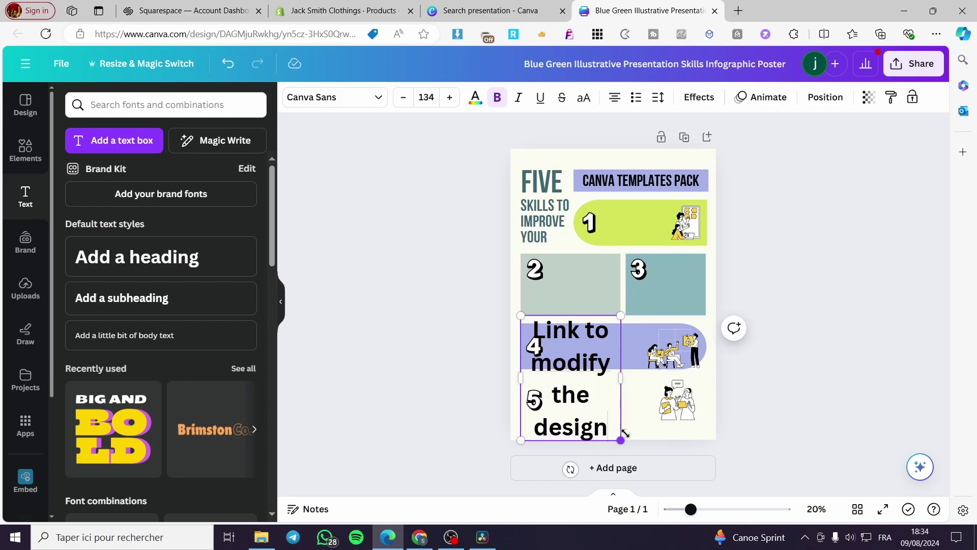
left_click_drag(621, 379, 839, 371)
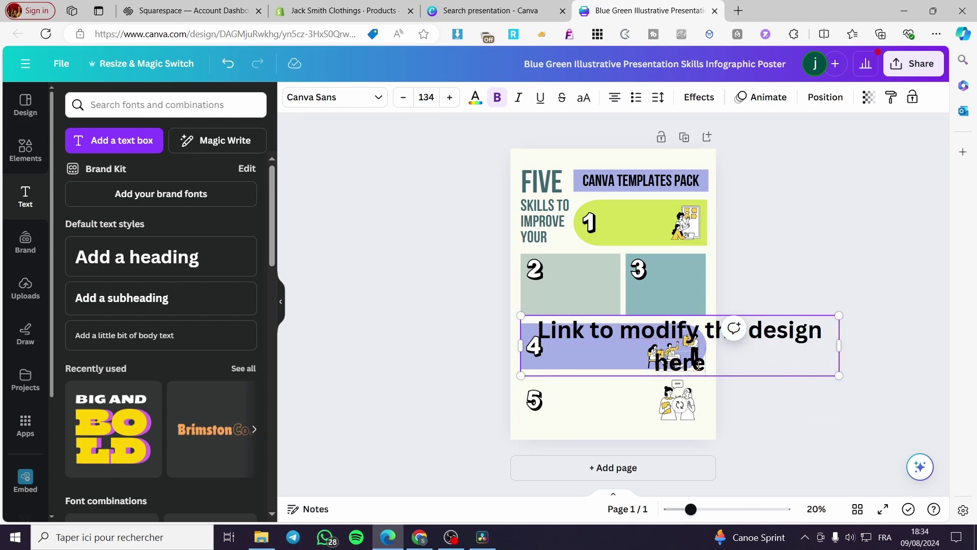
left_click_drag(699, 364, 654, 356)
type("HERE")
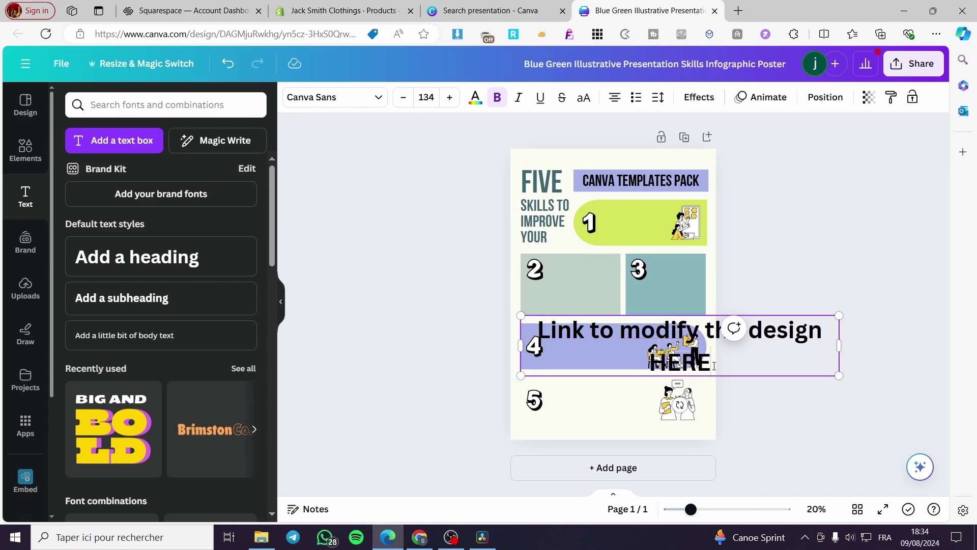
left_click_drag(714, 366, 651, 360)
Colour the word HERE pink and shrink the link sentence to fit inside panel 2
left_click(475, 98)
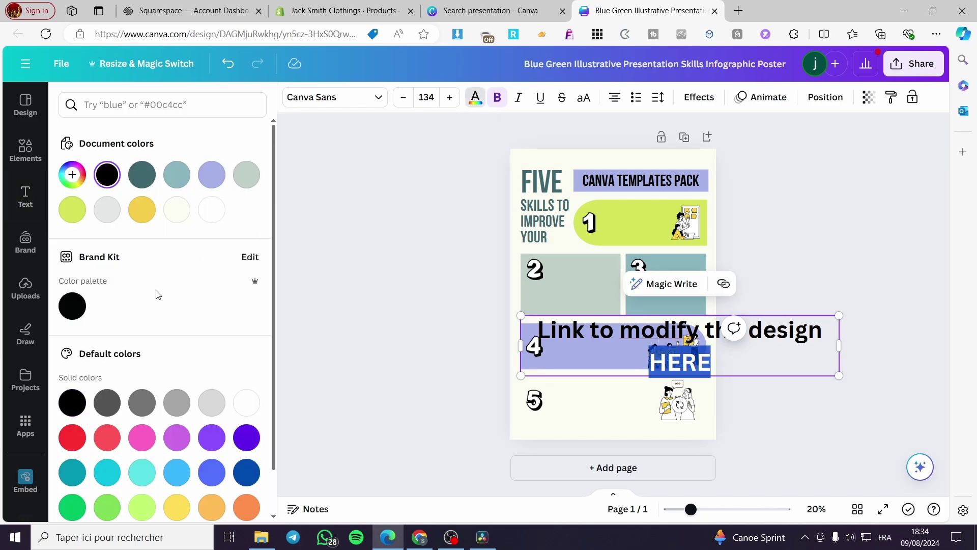
left_click(141, 437)
left_click(791, 399)
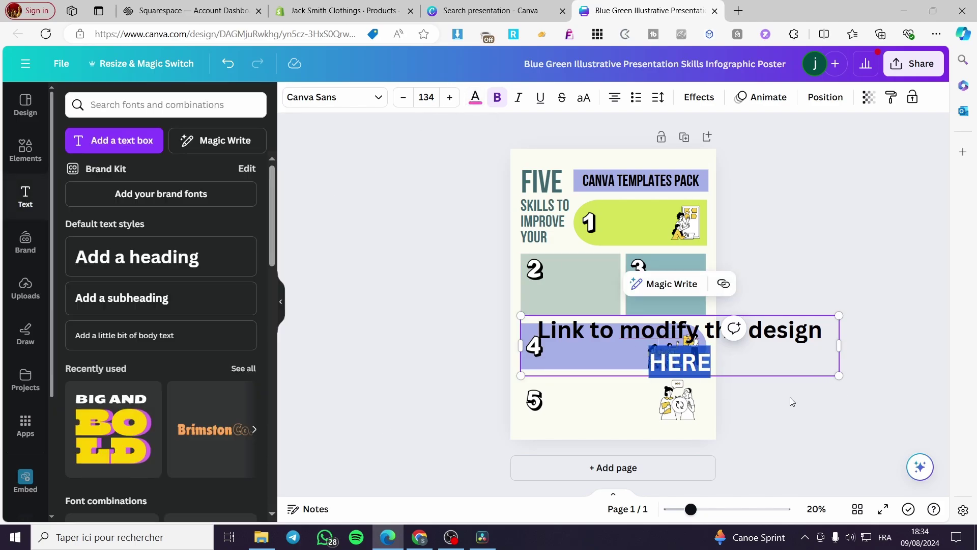
left_click(795, 375)
left_click_drag(839, 376, 665, 342)
left_click_drag(612, 325, 601, 292)
left_click_drag(655, 311, 593, 301)
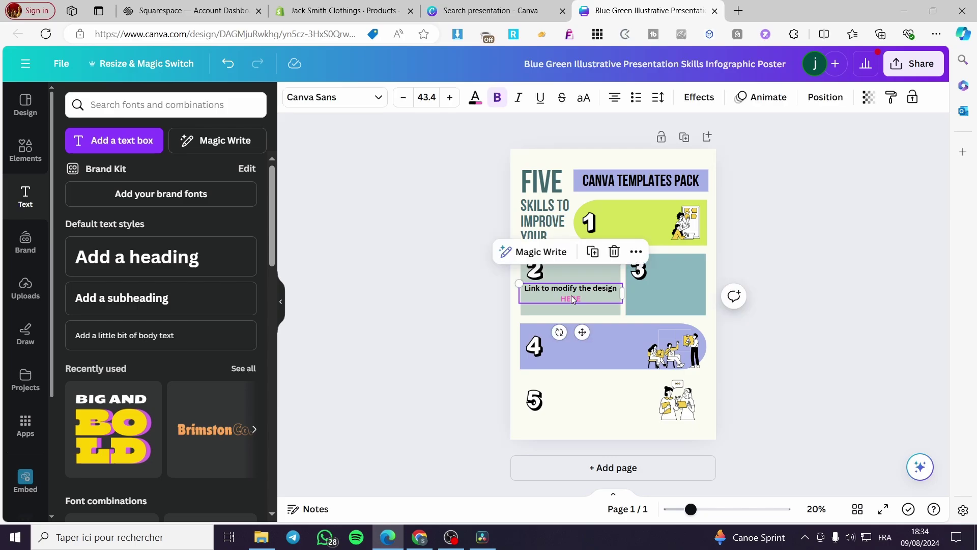
Hyperlink the word HERE to the pasted design edit address
double_click(573, 299)
left_click(615, 253)
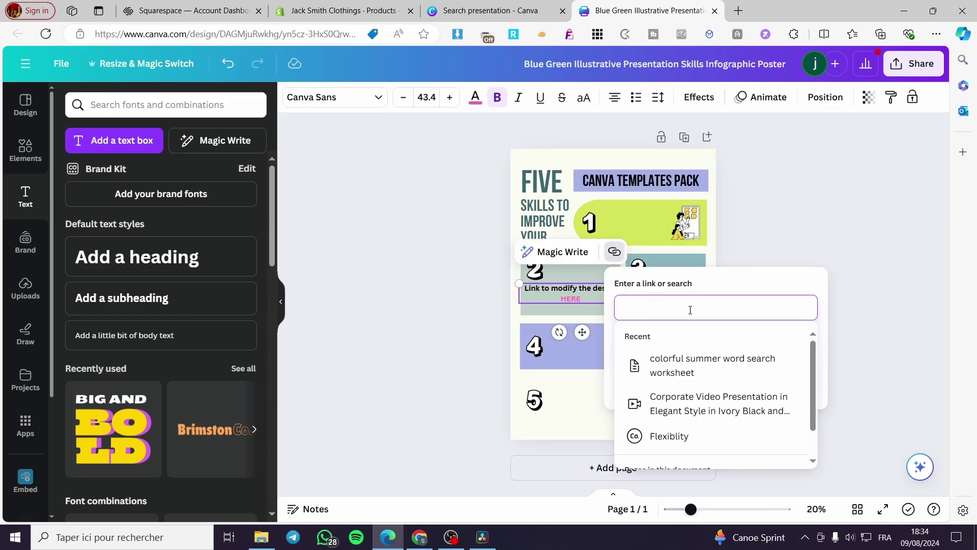
key("ctrl+v")
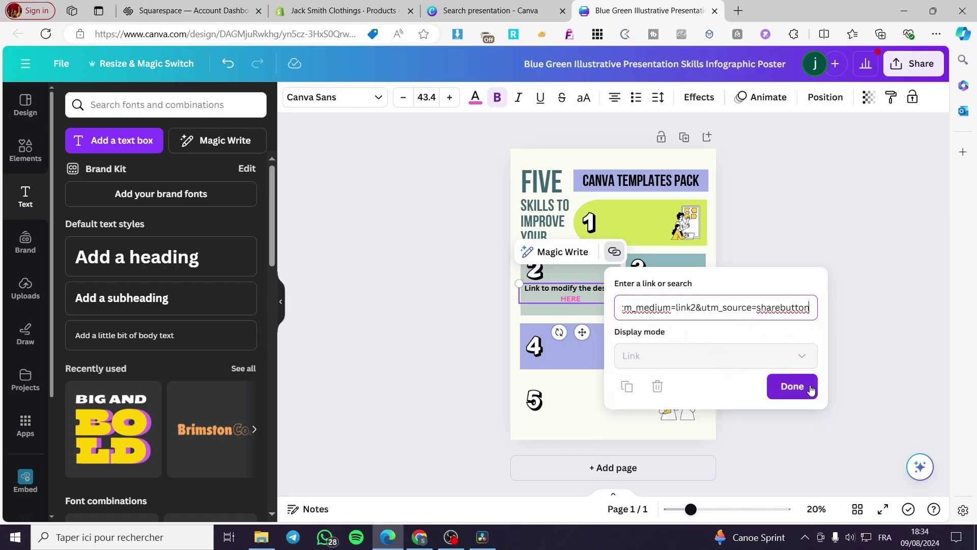
left_click(791, 386)
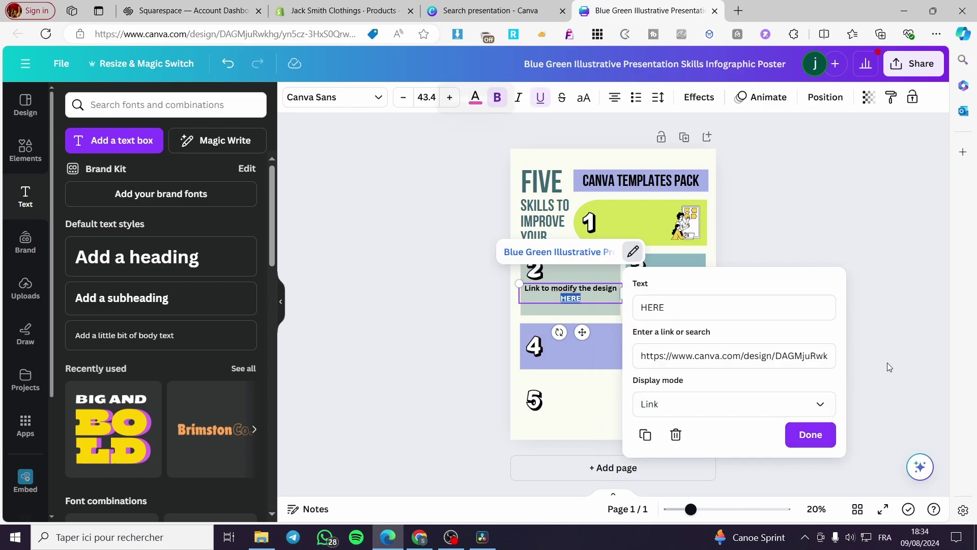
left_click(810, 435)
Export the poster through Share > Download as PDF Standard and open the downloaded file
left_click(912, 63)
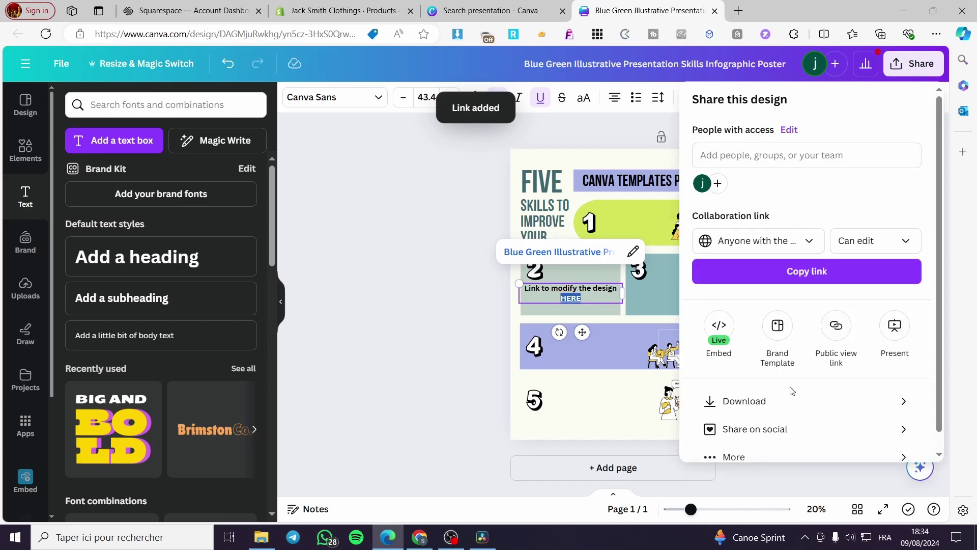
left_click(789, 401)
left_click(786, 163)
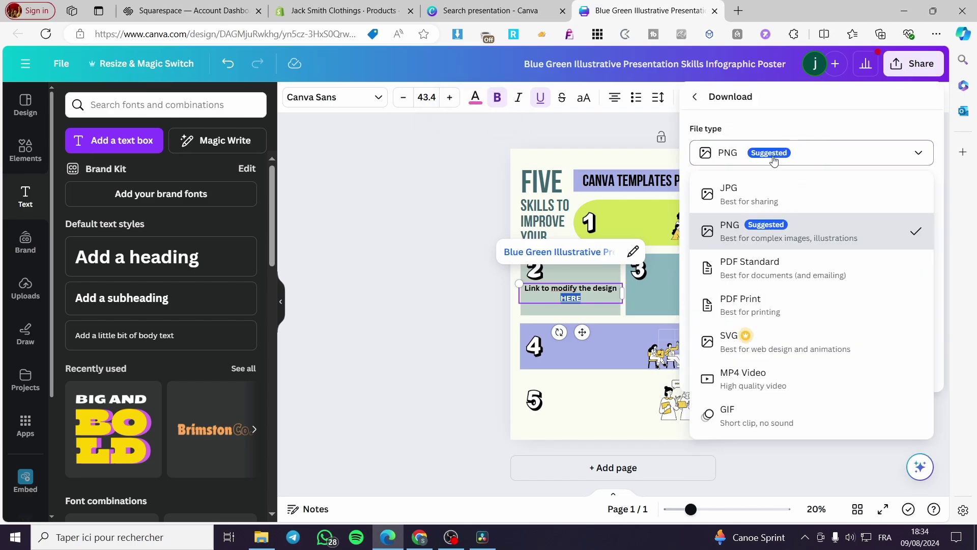
left_click(780, 266)
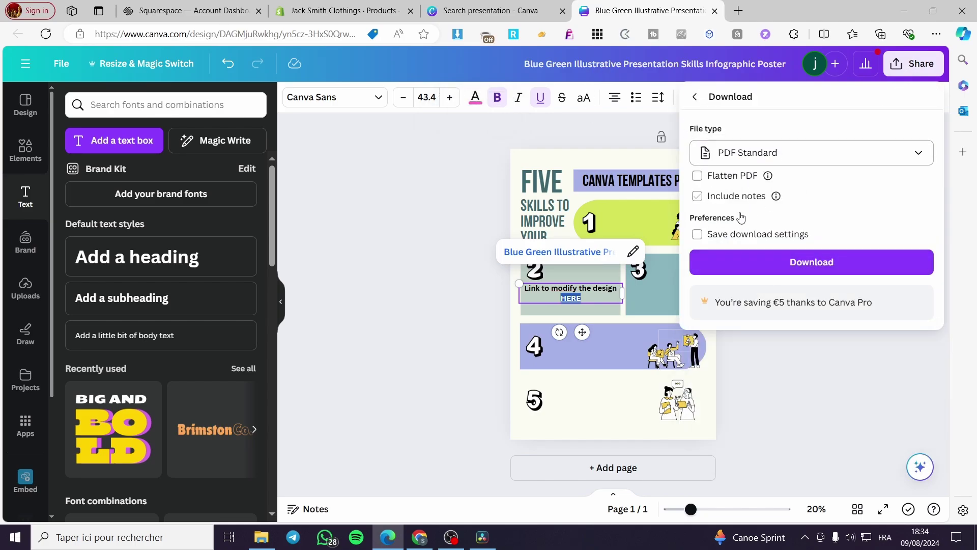
left_click(809, 262)
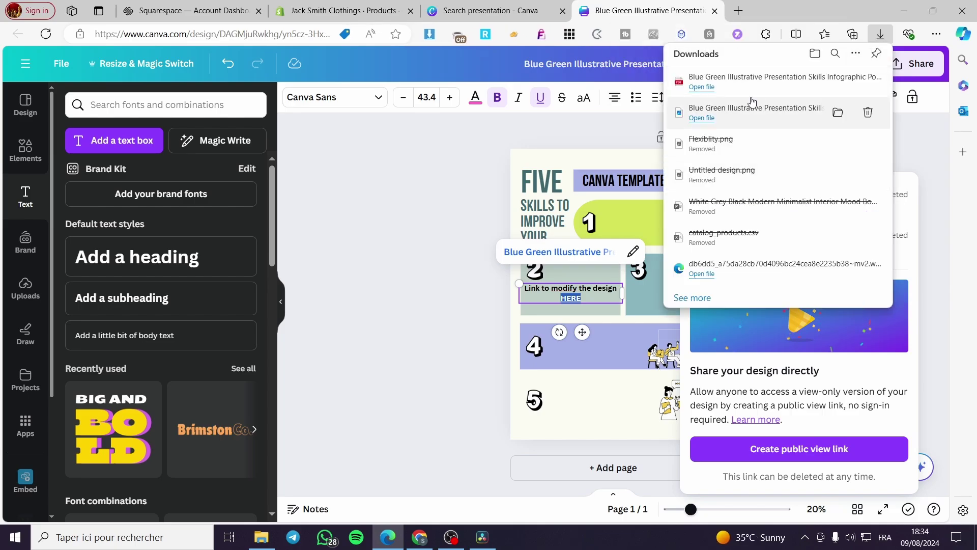
left_click(734, 85)
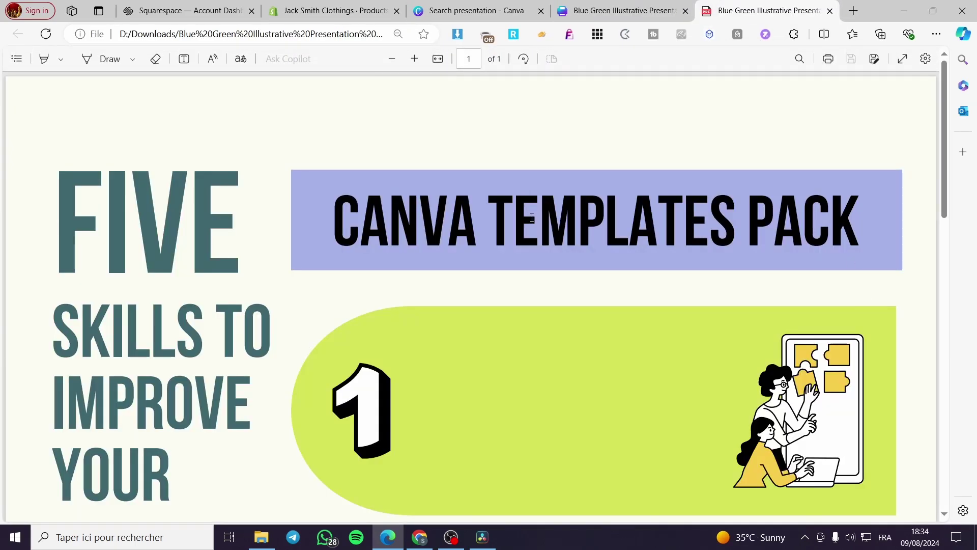
Test the HERE link in panel 2 of the PDF, then close the duplicate Canva tab and Share panel
scroll(553, 214, "down", 5)
scroll(553, 214, "down", 3)
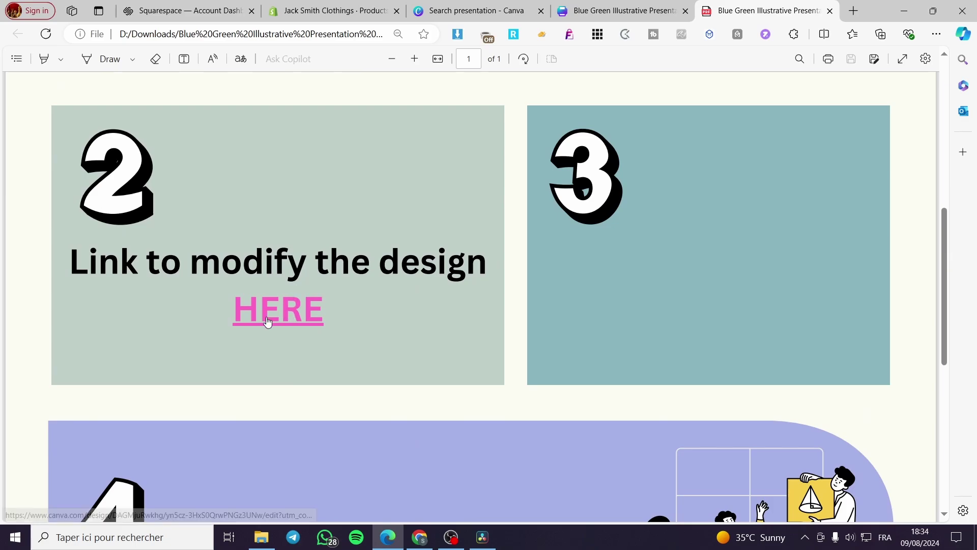
left_click(278, 313)
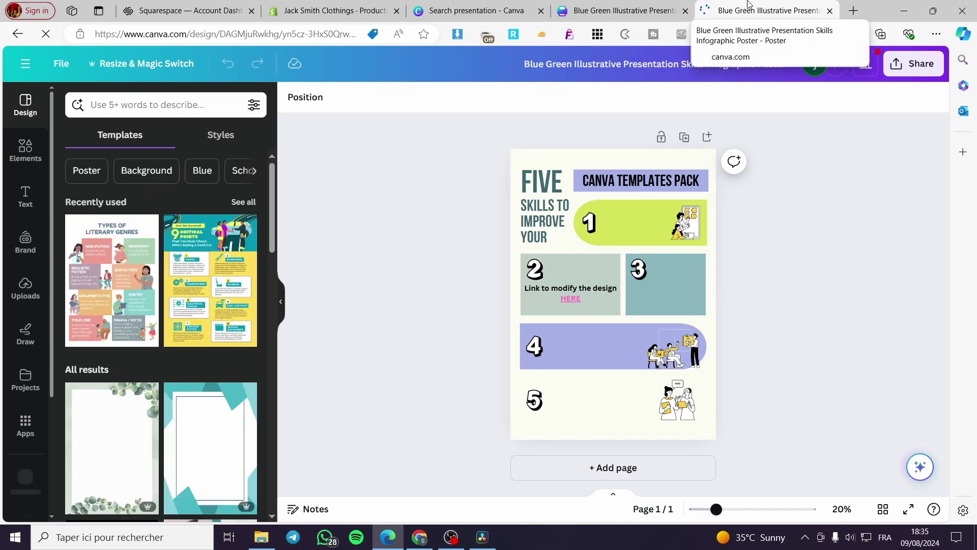
left_click(829, 11)
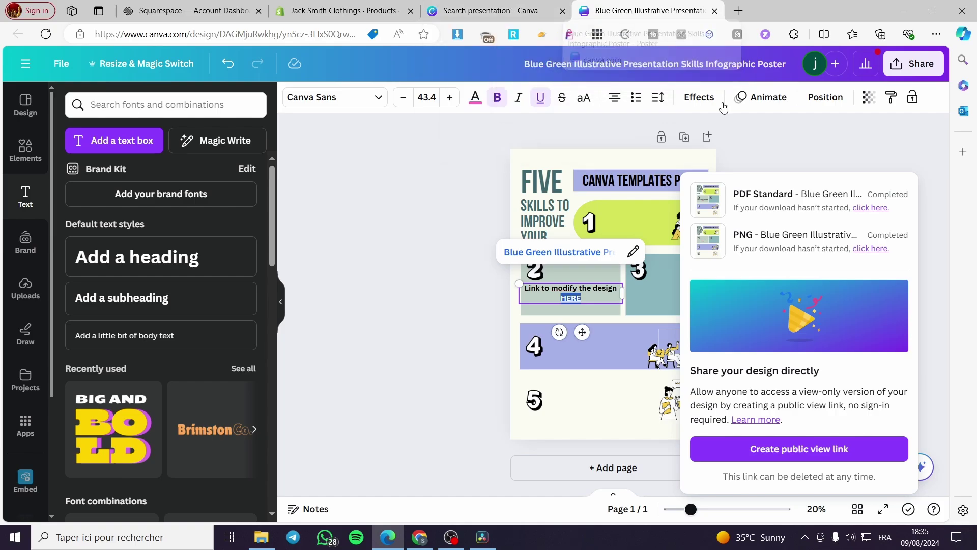
key("Escape")
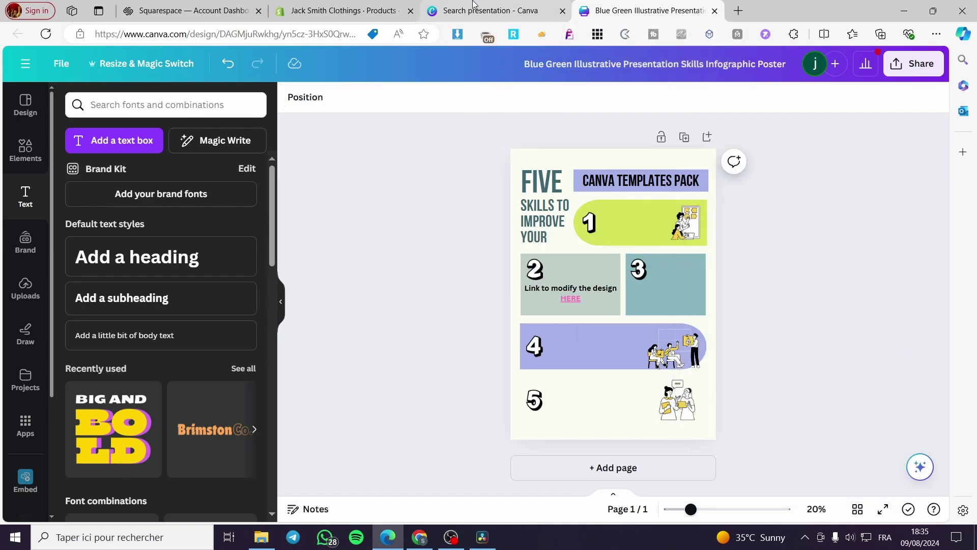
Search the Shopify App Store for 'digital download' from the Home dashboard search bar
left_click(385, 7)
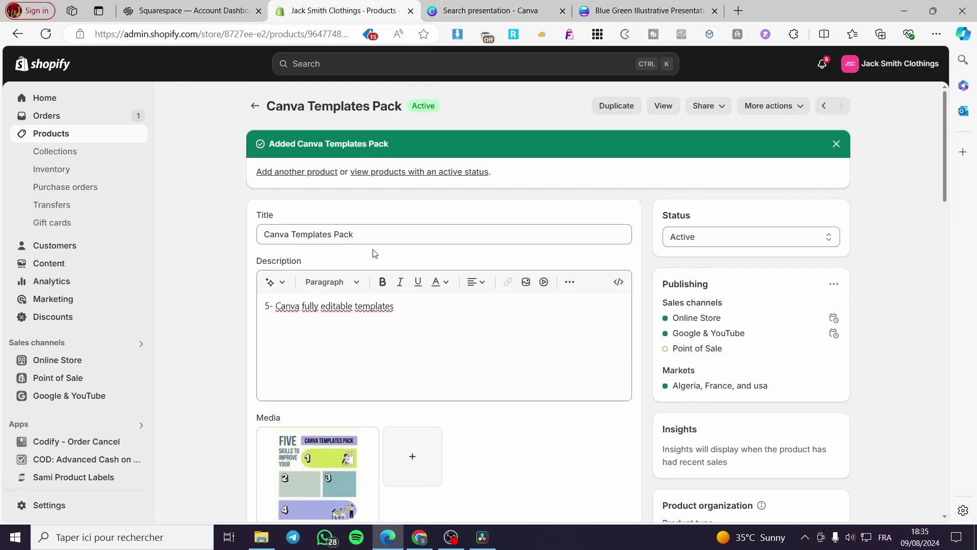
left_click(55, 99)
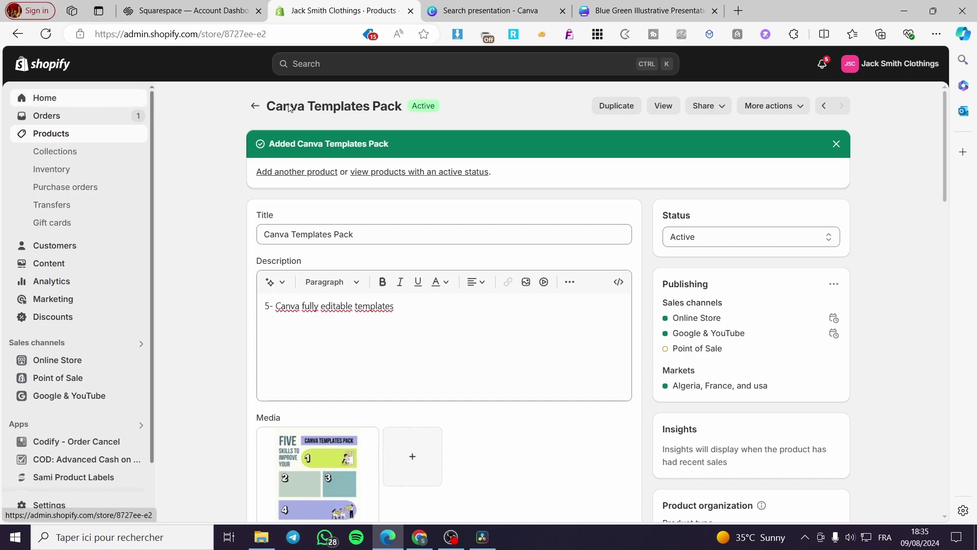
left_click(428, 66)
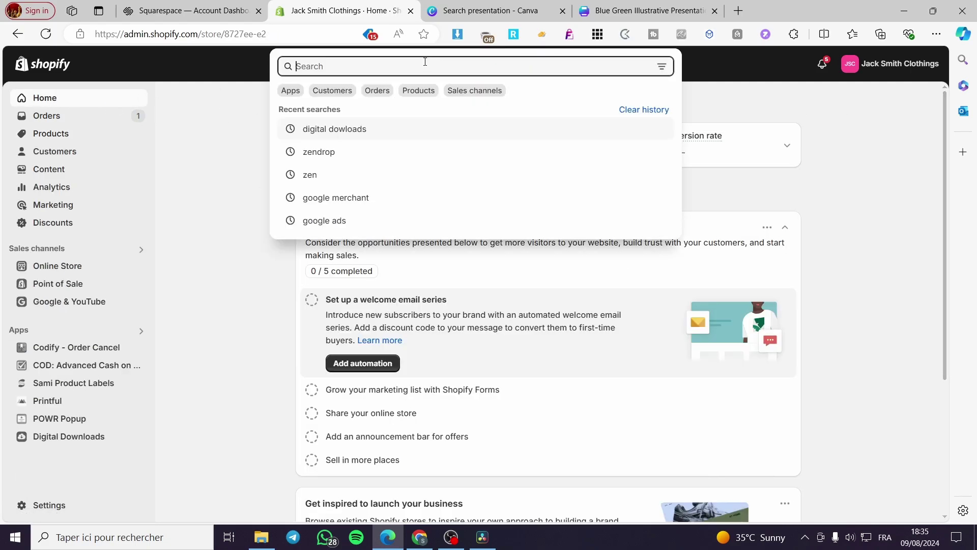
type("d")
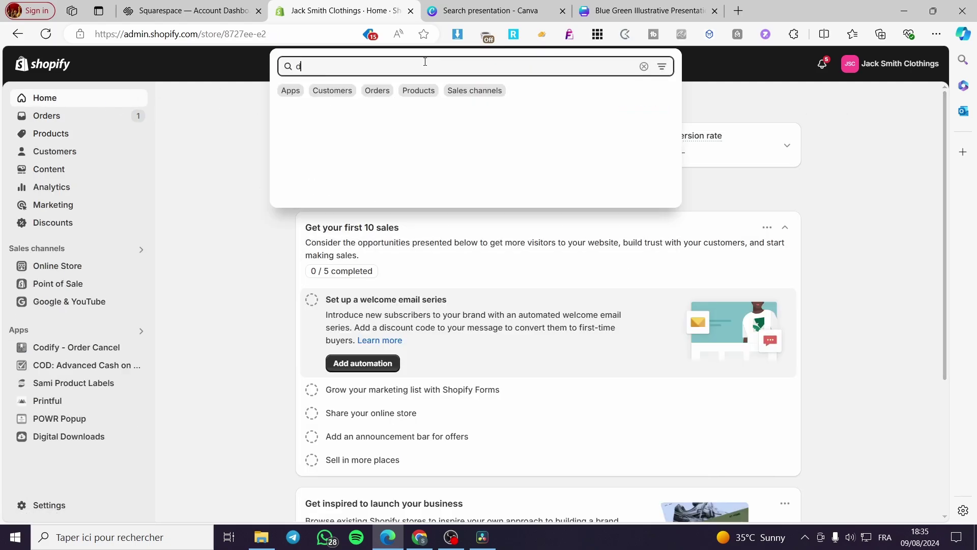
type("igital")
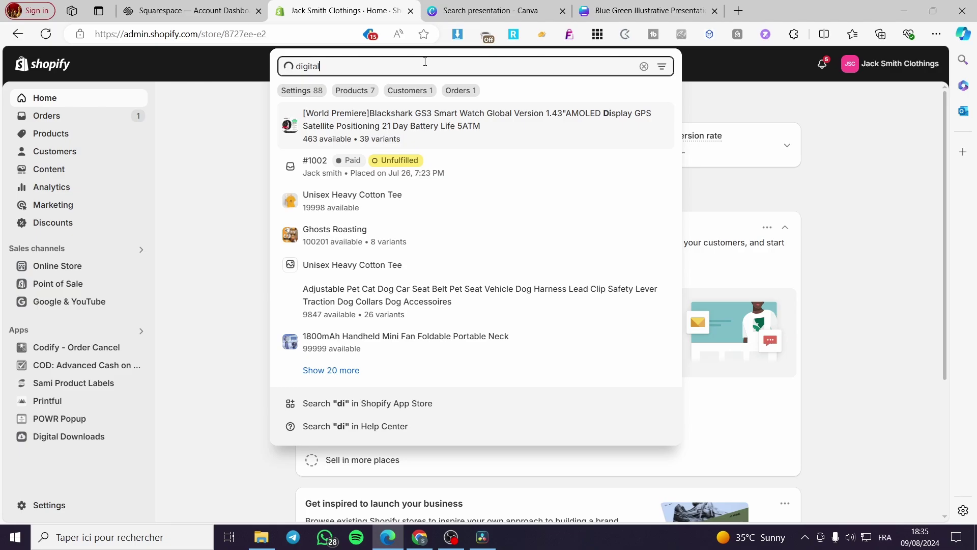
type(" do")
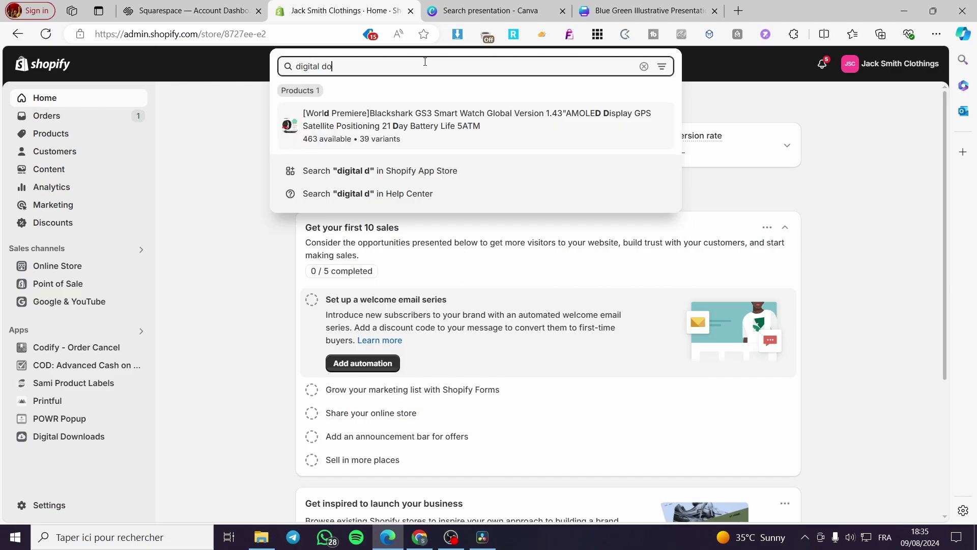
type("wnload")
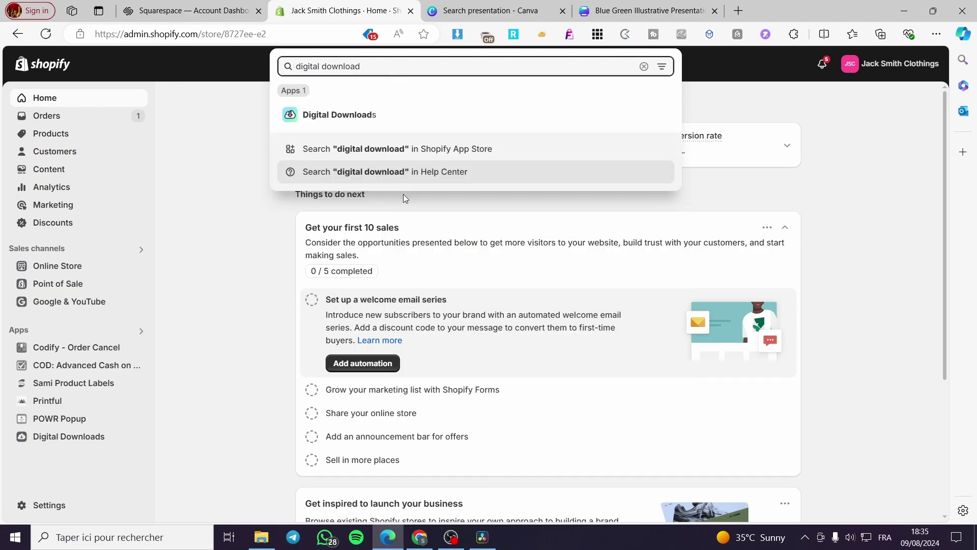
left_click(390, 148)
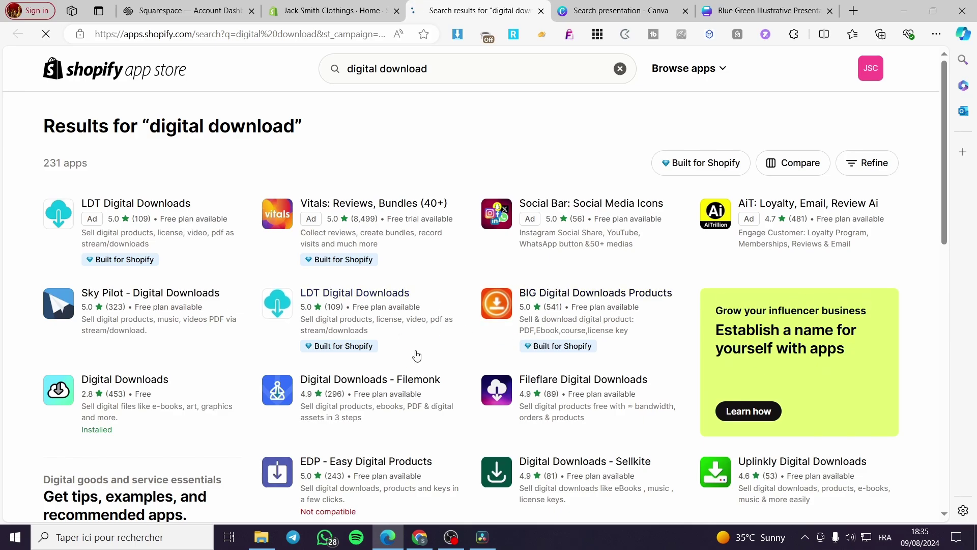
Launch the Digital Downloads app from its App Store listing and browse its product list
left_click(115, 390)
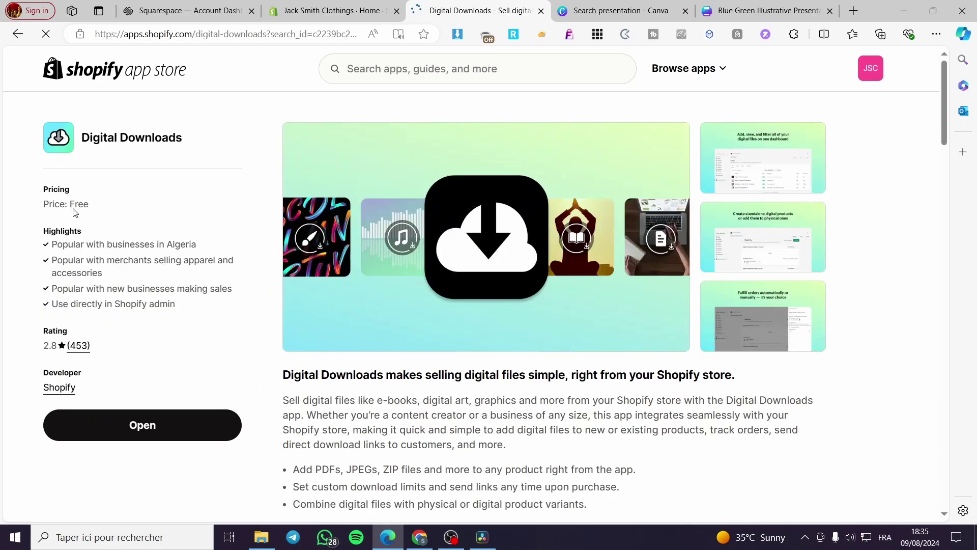
left_click(145, 432)
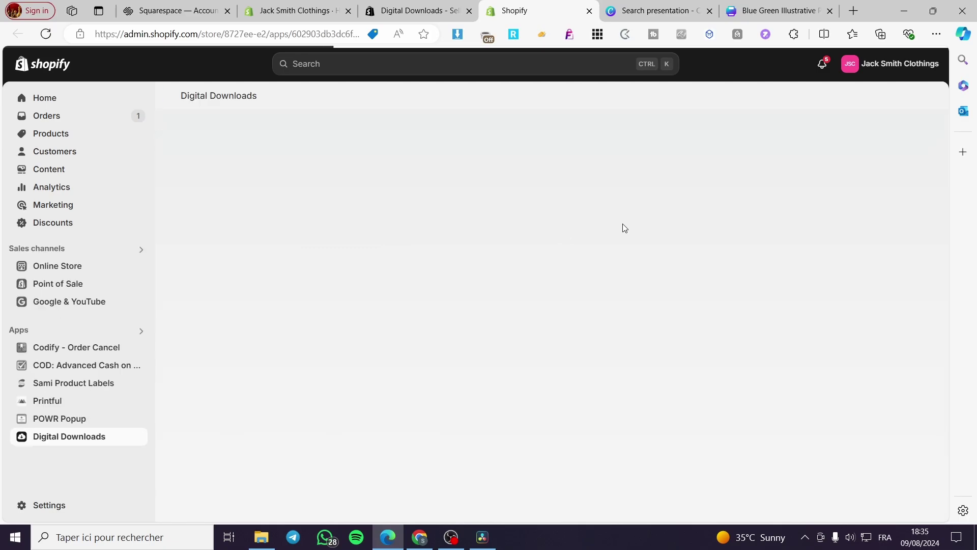
left_click(443, 11)
left_click(469, 11)
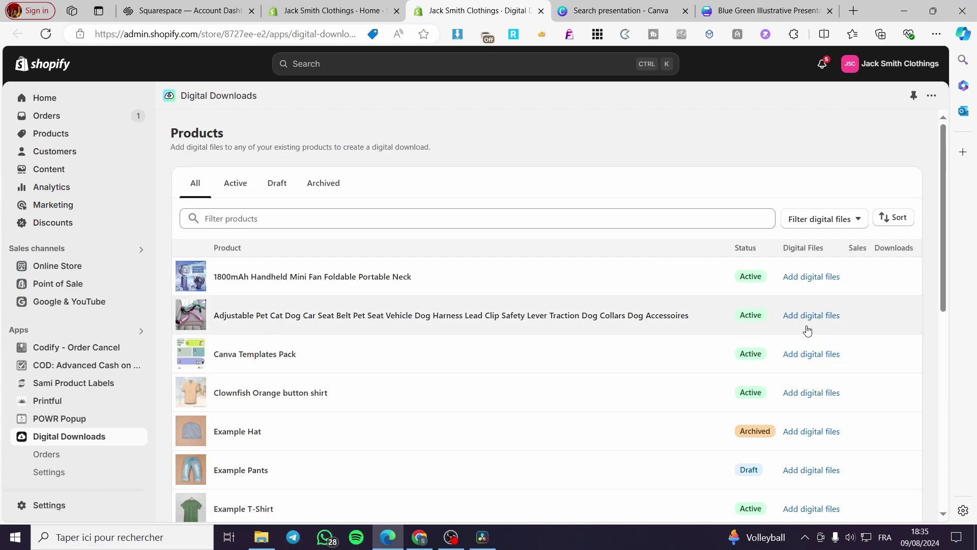
scroll(806, 329, "down", 3)
scroll(804, 327, "down", 3)
scroll(804, 327, "up", 6)
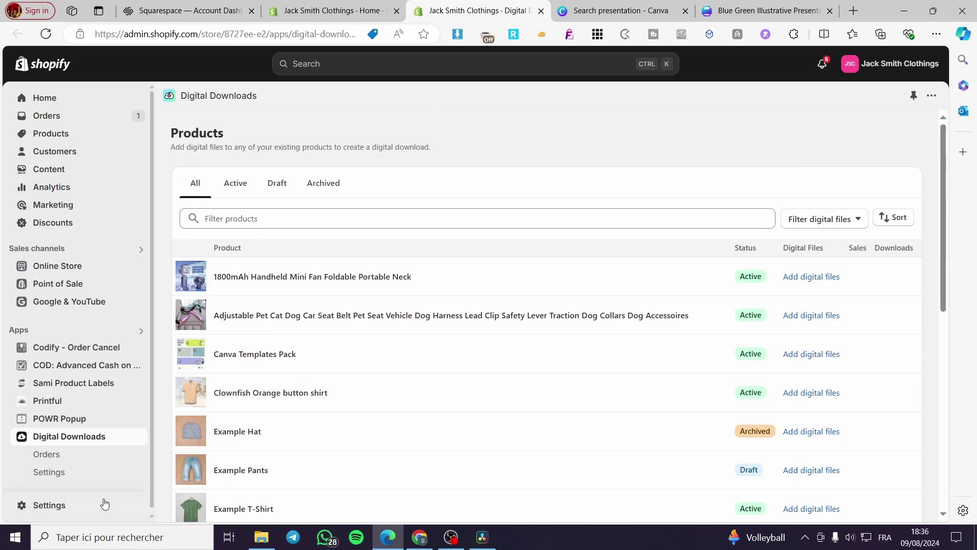
Open Canva Templates Pack from Products and choose Add digital file under More actions
left_click(541, 11)
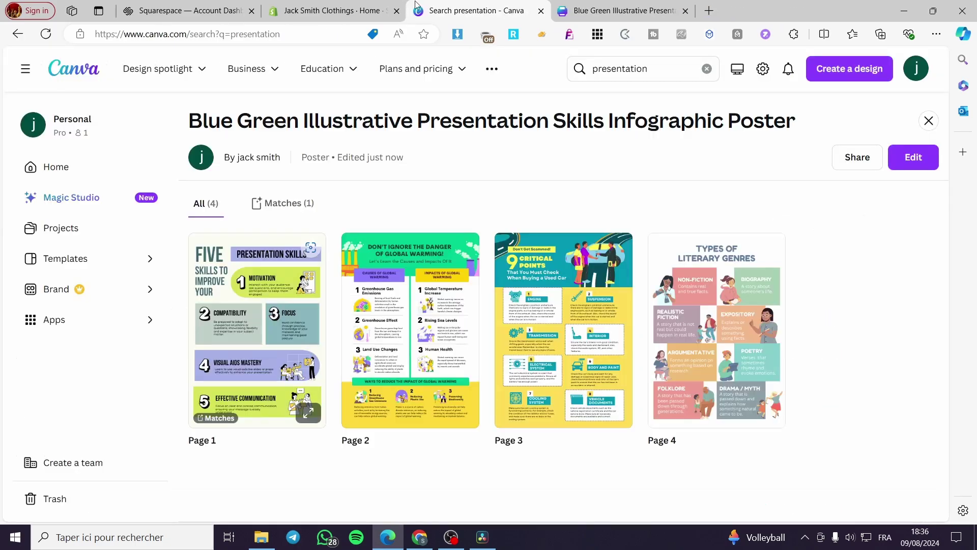
left_click(336, 10)
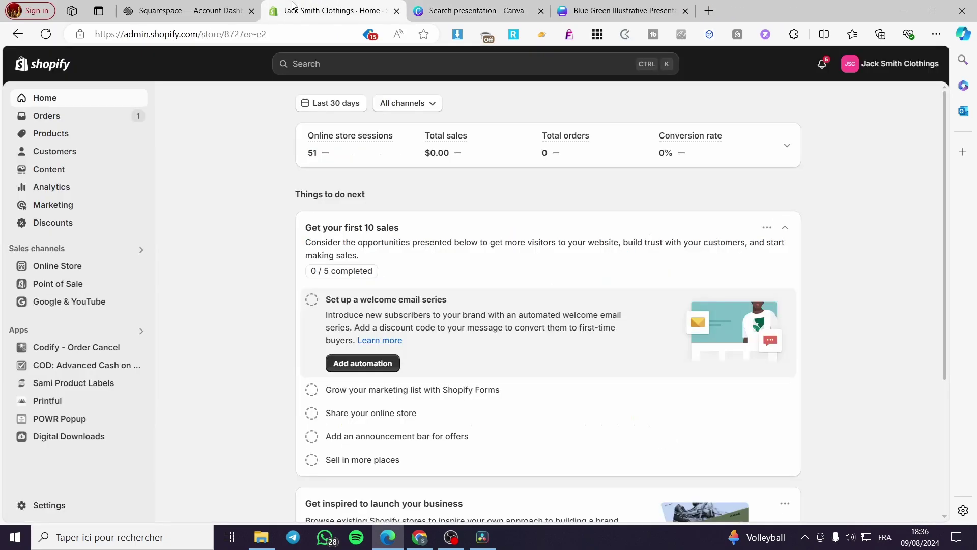
left_click(43, 133)
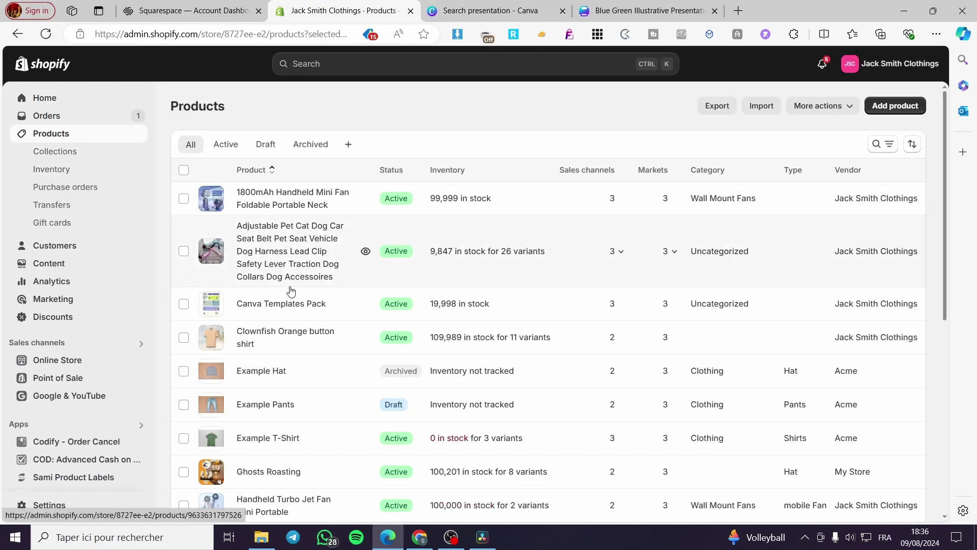
left_click(264, 304)
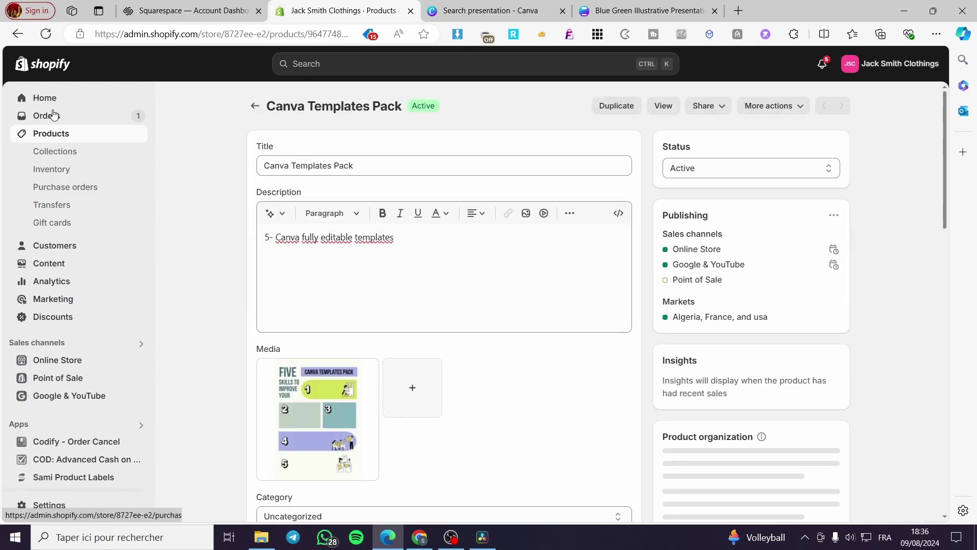
left_click(795, 111)
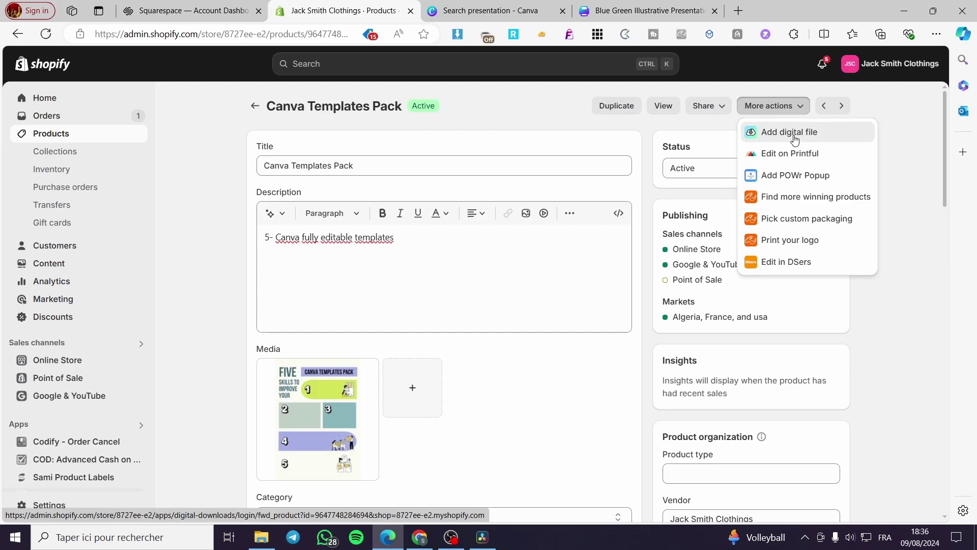
left_click(795, 139)
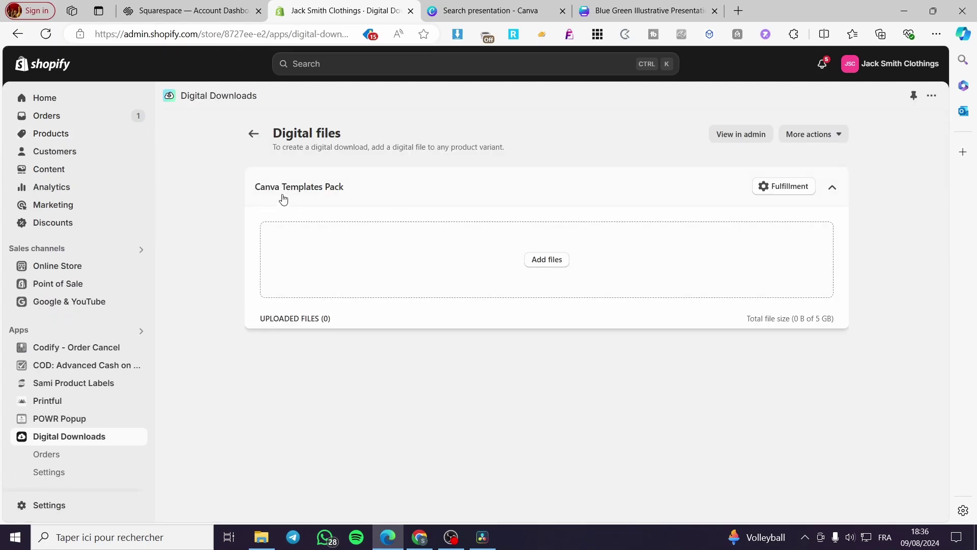
Drag the Canva template PDF from Edge's downloads list onto the Add files drop zone
left_click(534, 254)
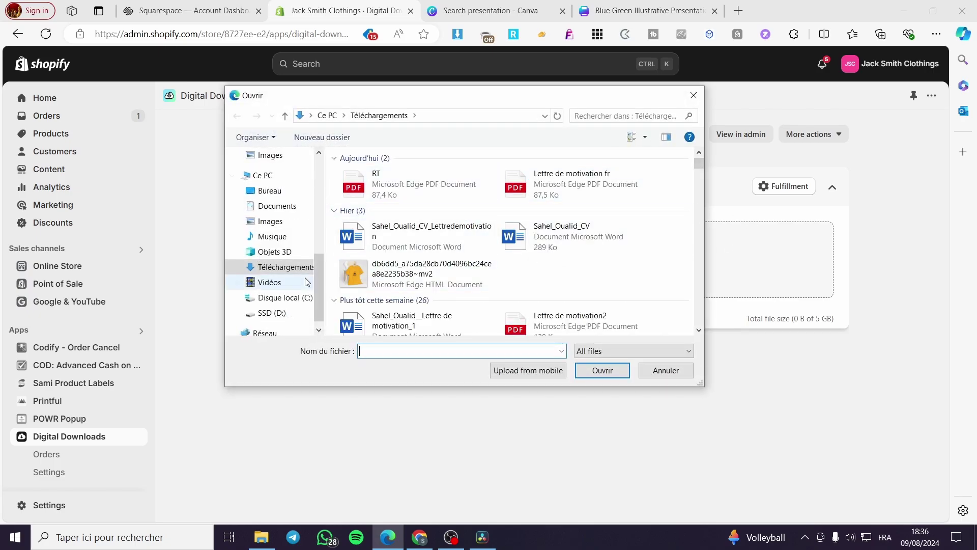
scroll(279, 229, "up", 2)
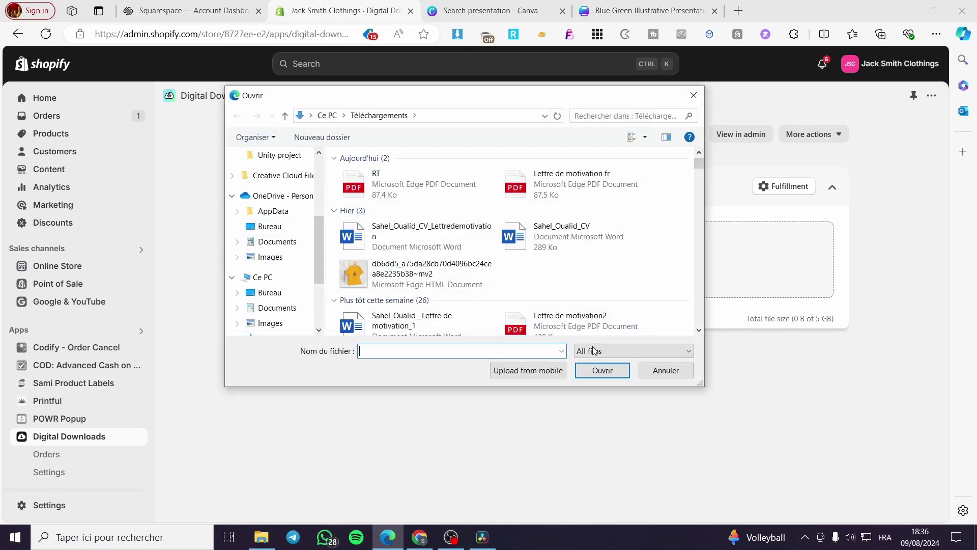
scroll(283, 219, "up", 2)
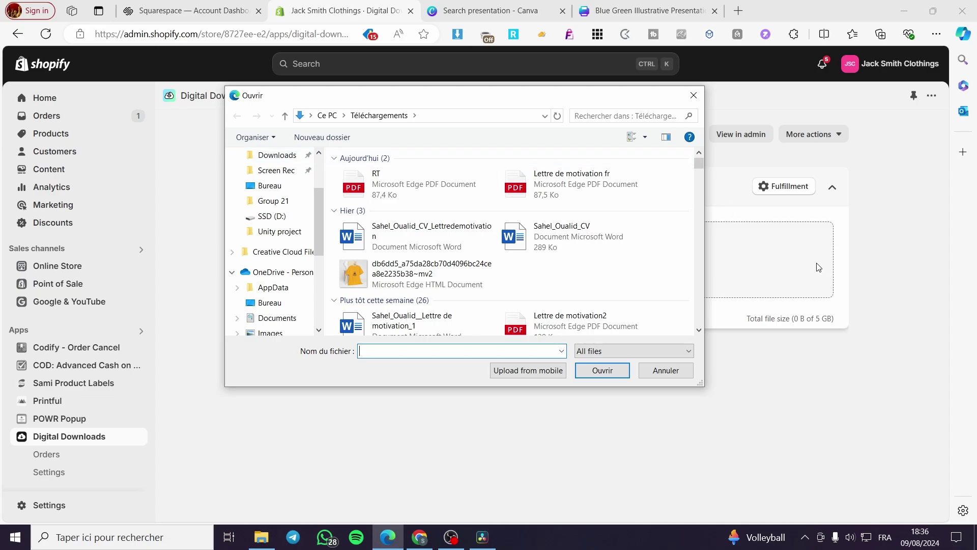
left_click(693, 95)
left_click(936, 34)
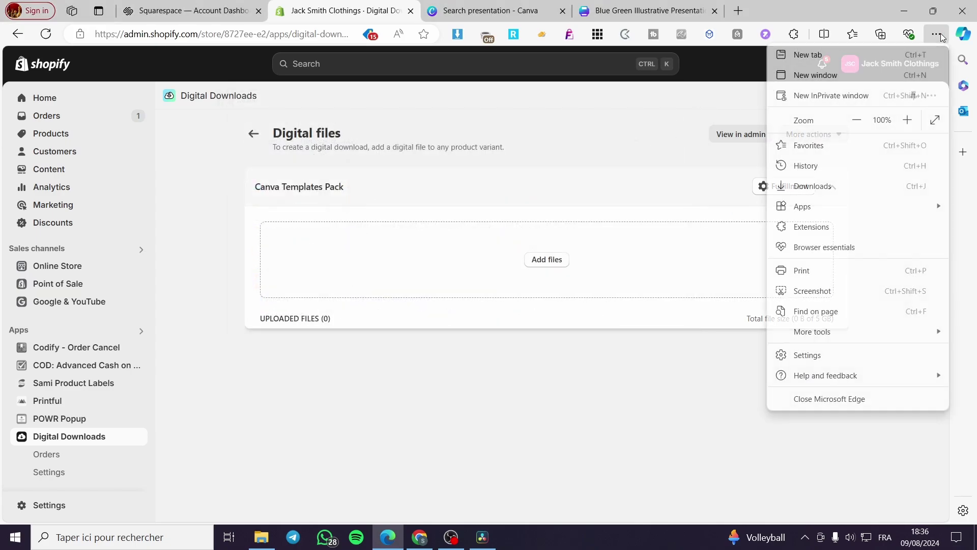
left_click(872, 187)
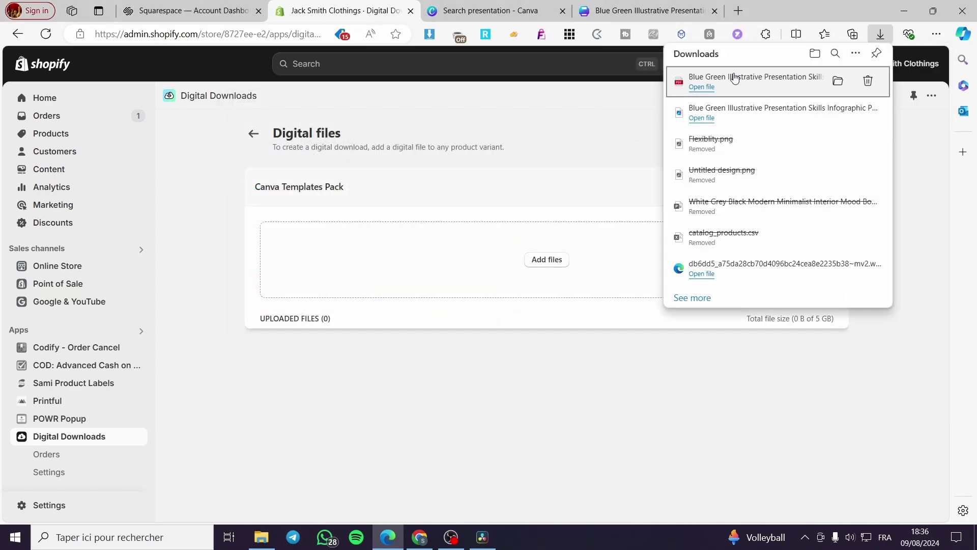
left_click_drag(733, 80, 438, 249)
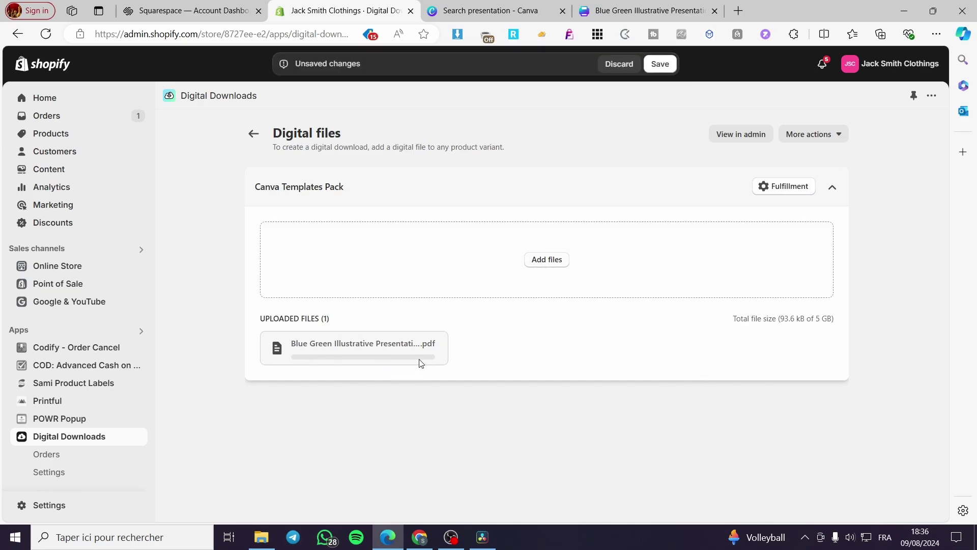
Review the digital file's fulfillment settings and extra action menus
left_click(792, 189)
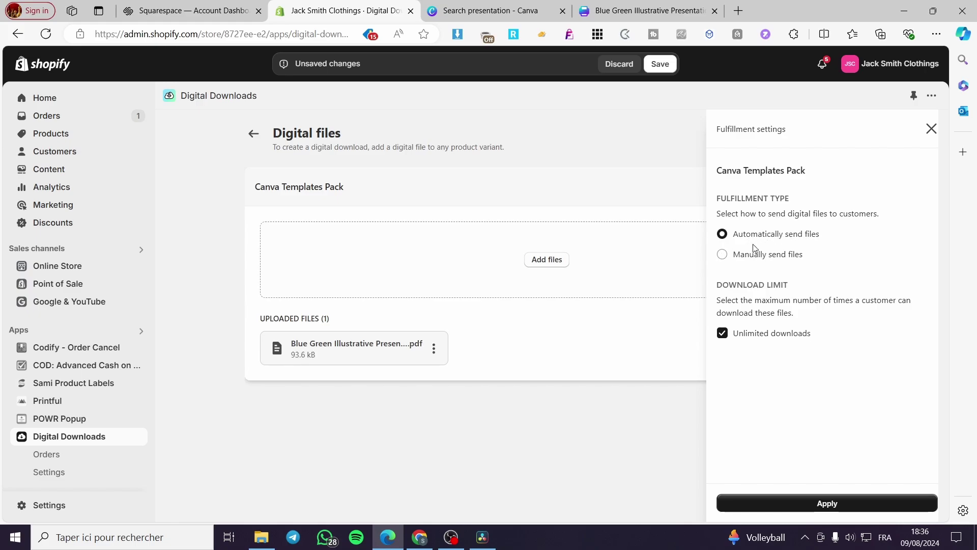
left_click(931, 128)
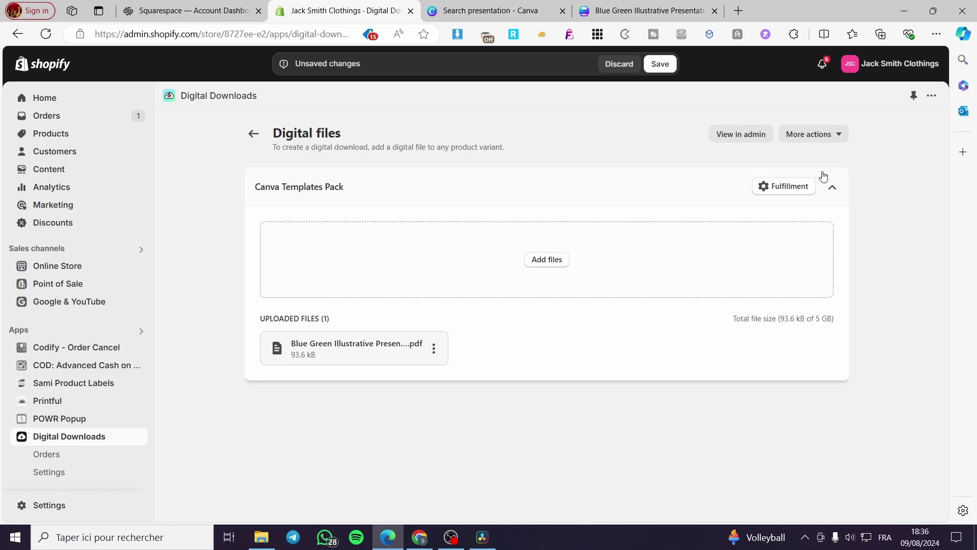
left_click(846, 134)
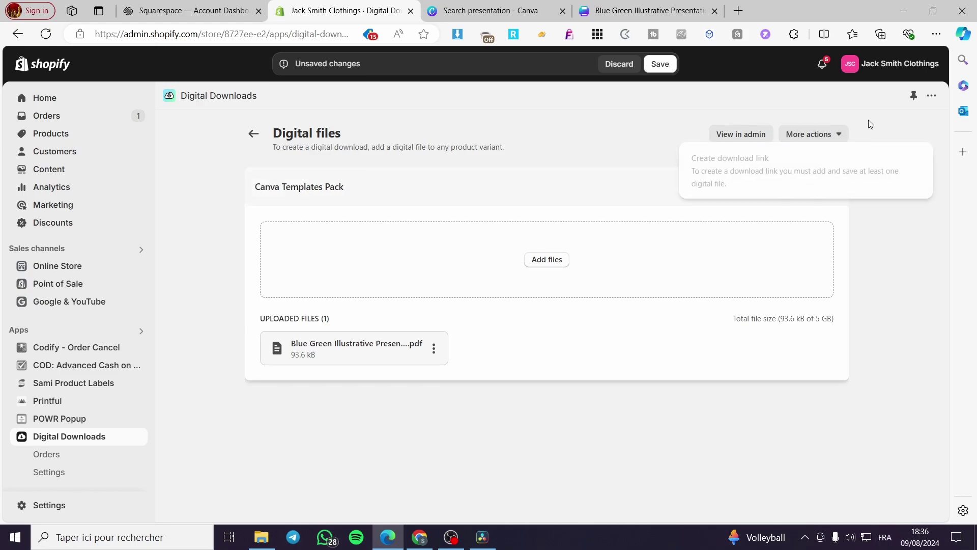
left_click(884, 203)
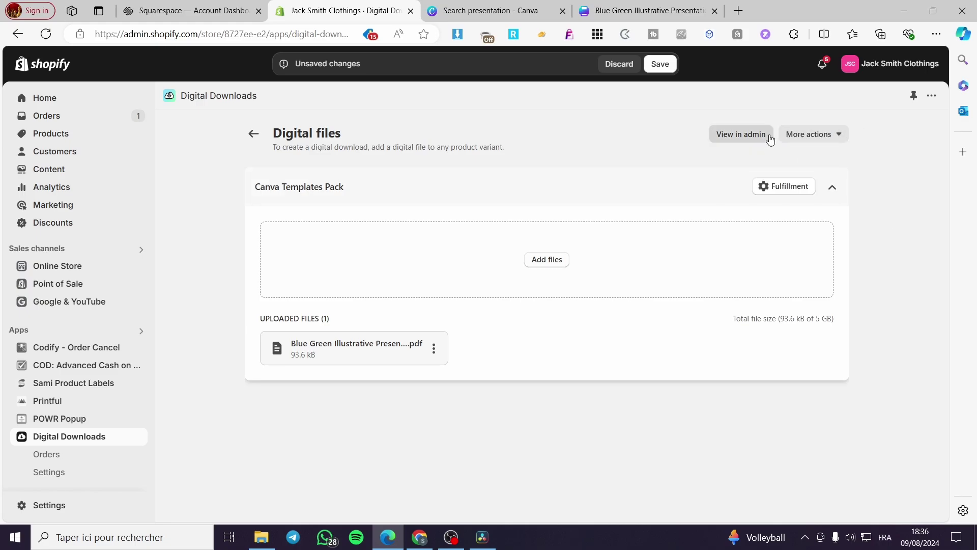
left_click(931, 97)
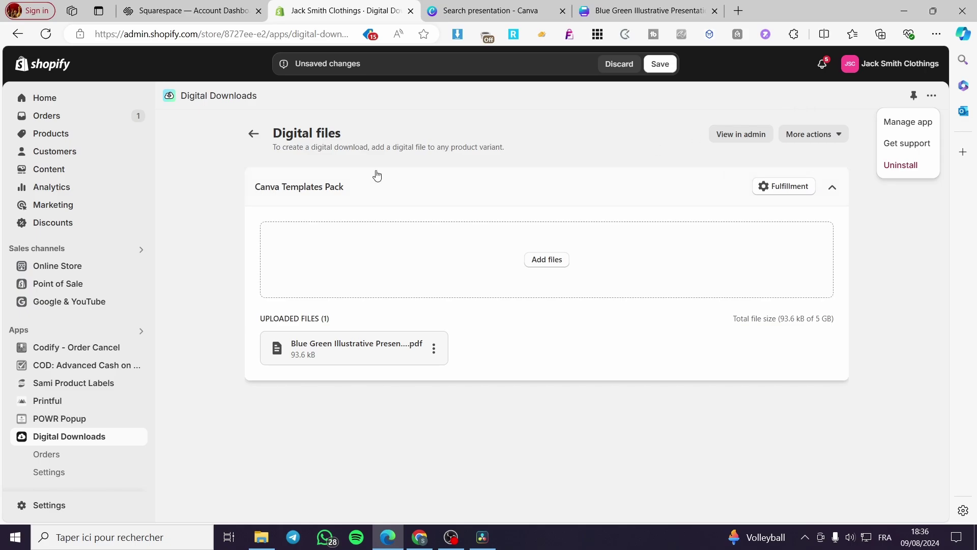
Save the uploaded PDF and return to the Digital Downloads product list
left_click(254, 134)
left_click(656, 248)
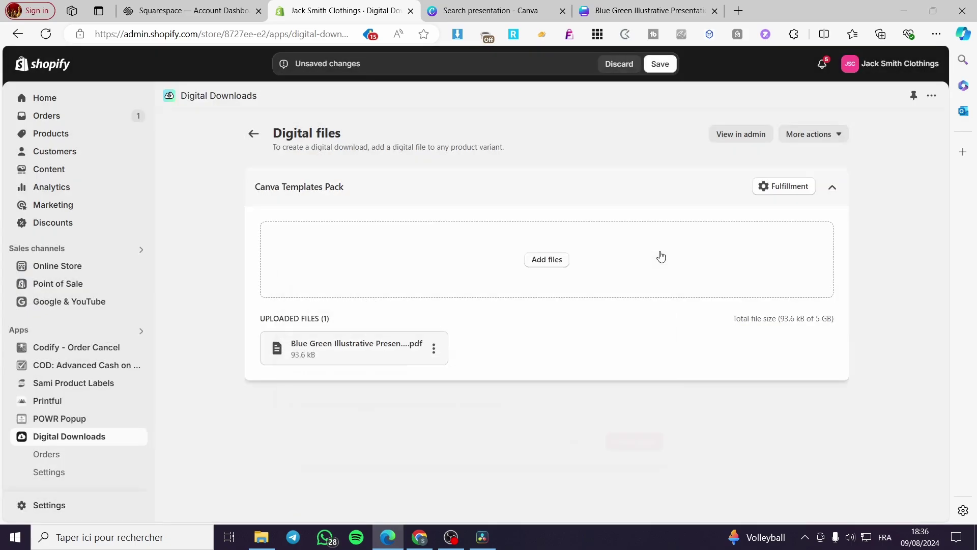
left_click(651, 71)
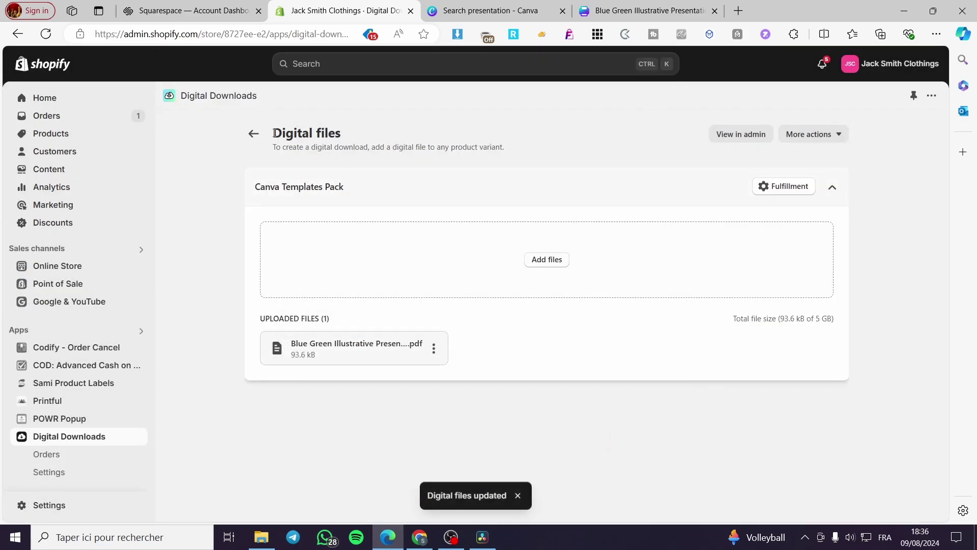
left_click(254, 133)
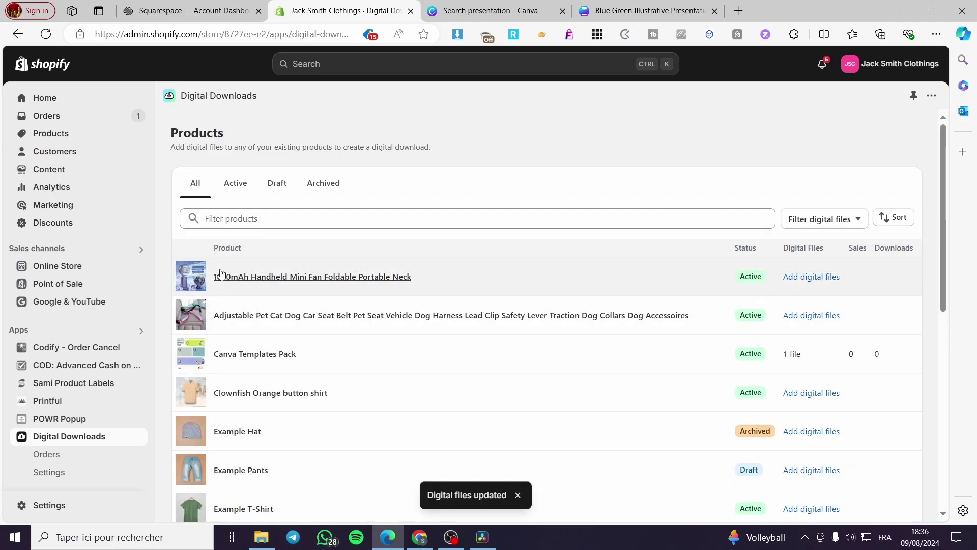
Filter the Digital Downloads list to Active, return to All, then open Canva Templates Pack's files
scroll(430, 354, "down", 8)
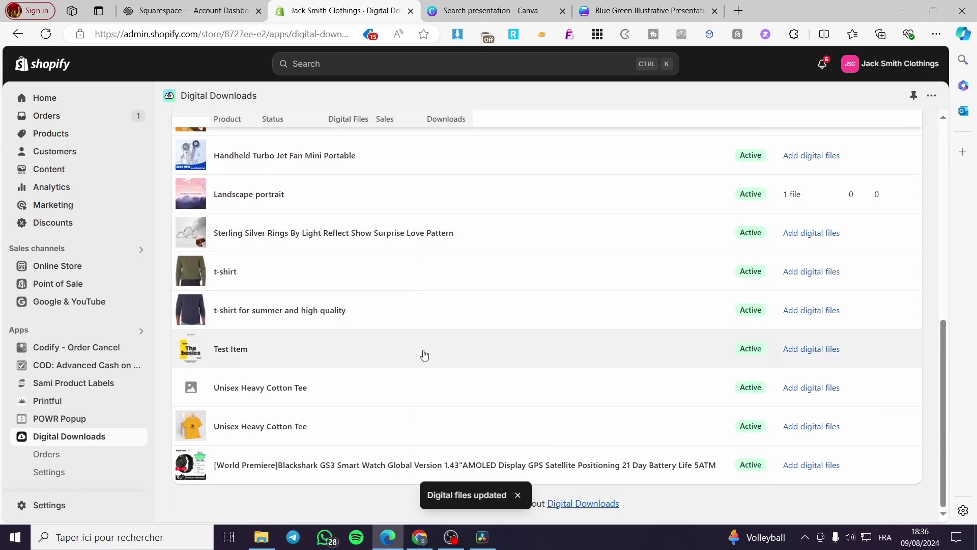
scroll(224, 402, "up", 1)
scroll(223, 402, "up", 10)
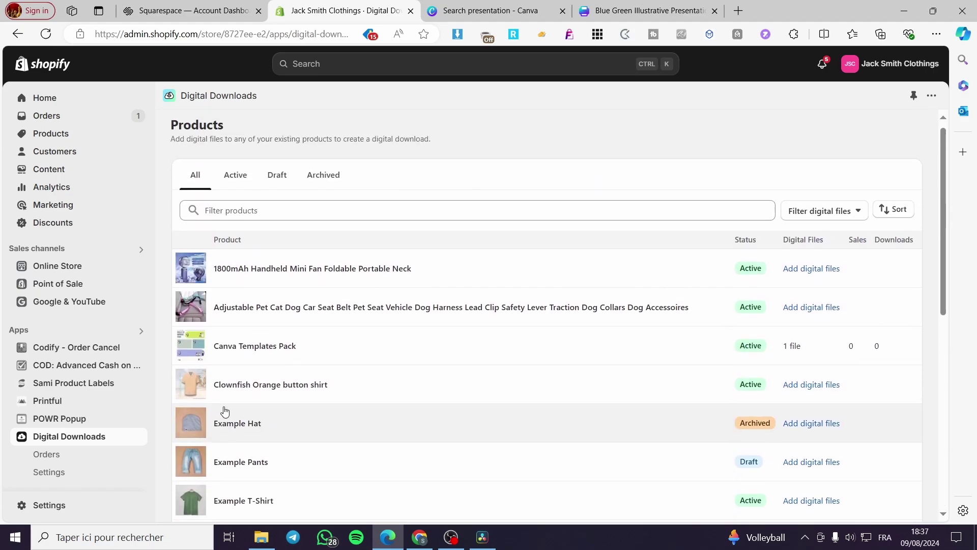
left_click(240, 186)
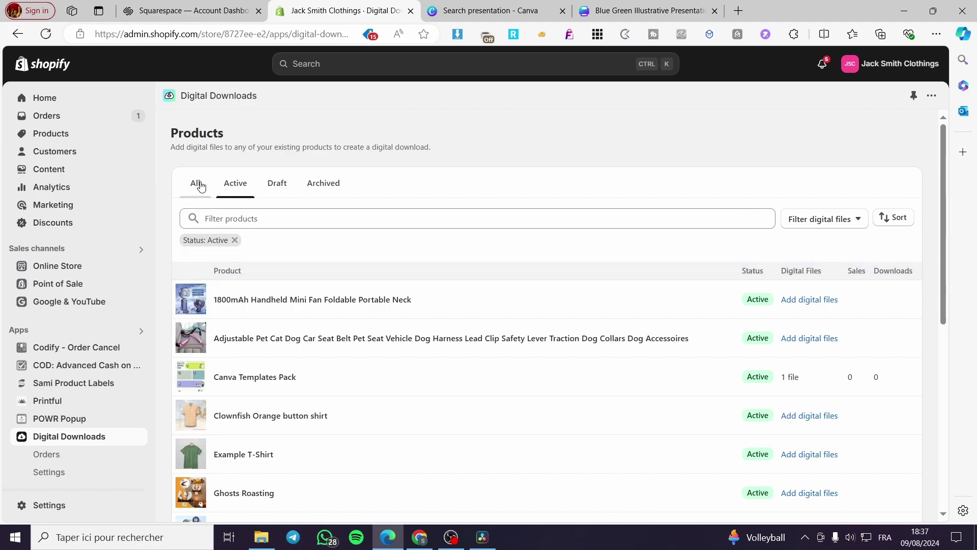
left_click(194, 183)
scroll(313, 323, "down", 3)
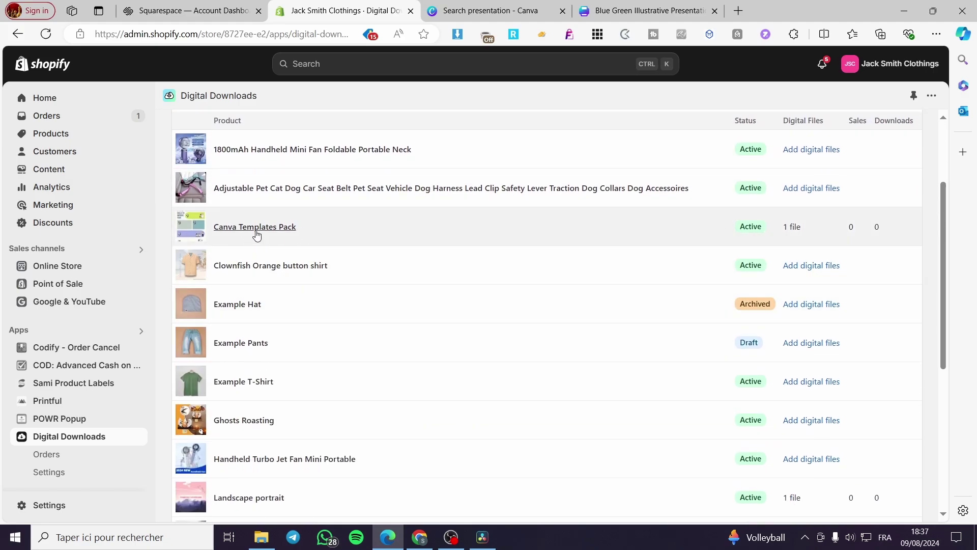
left_click(251, 233)
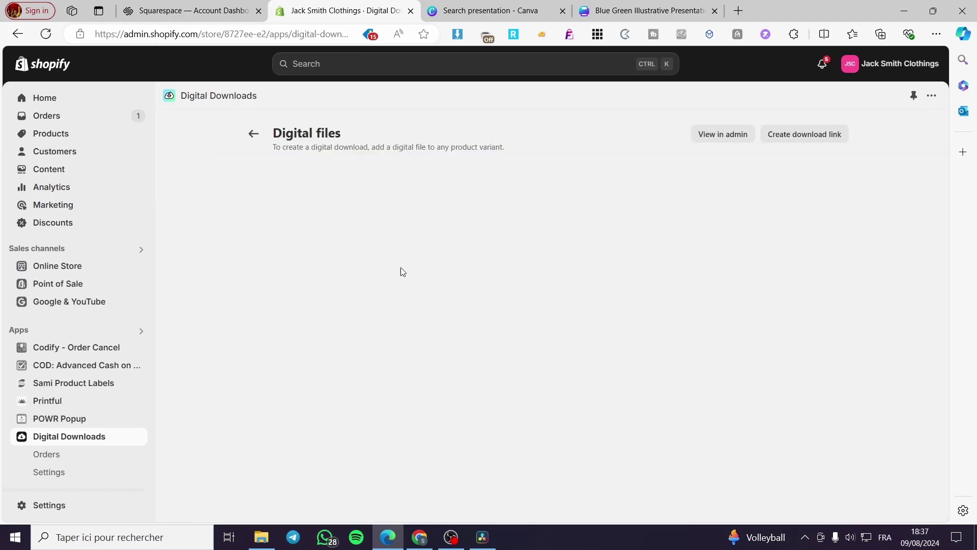